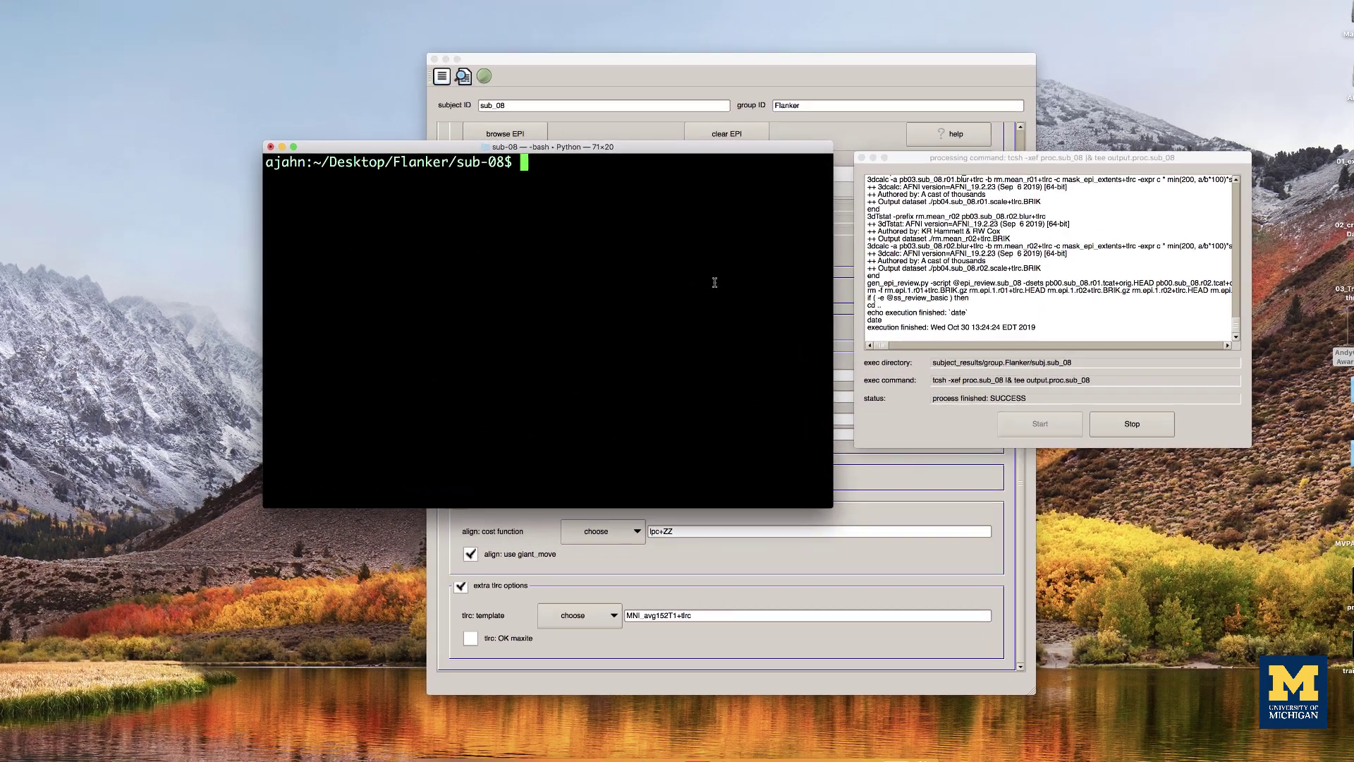
Step: Change into subject_results/group.Flanker/subj.sub_08/sub_08.results using Tab completion
type("cd subj")
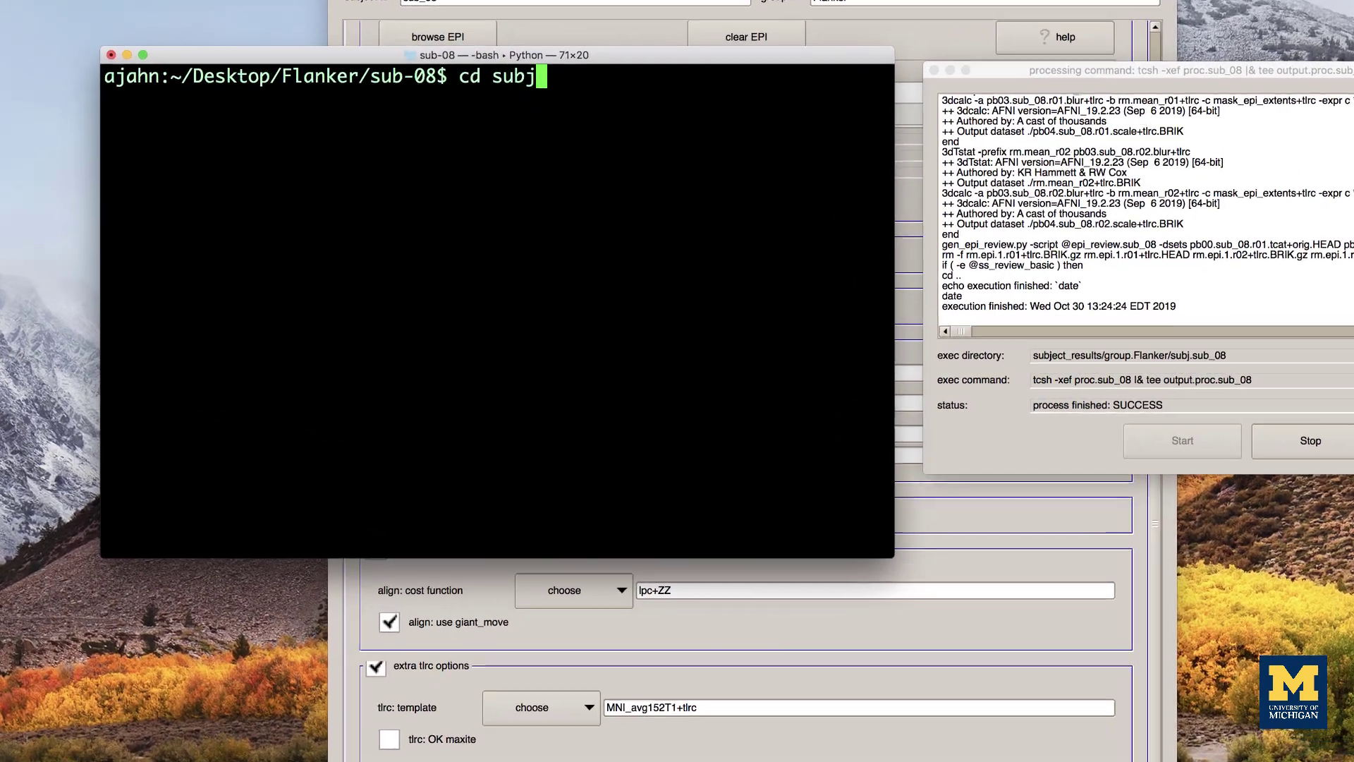
key("Tab")
type("gr")
key("Tab")
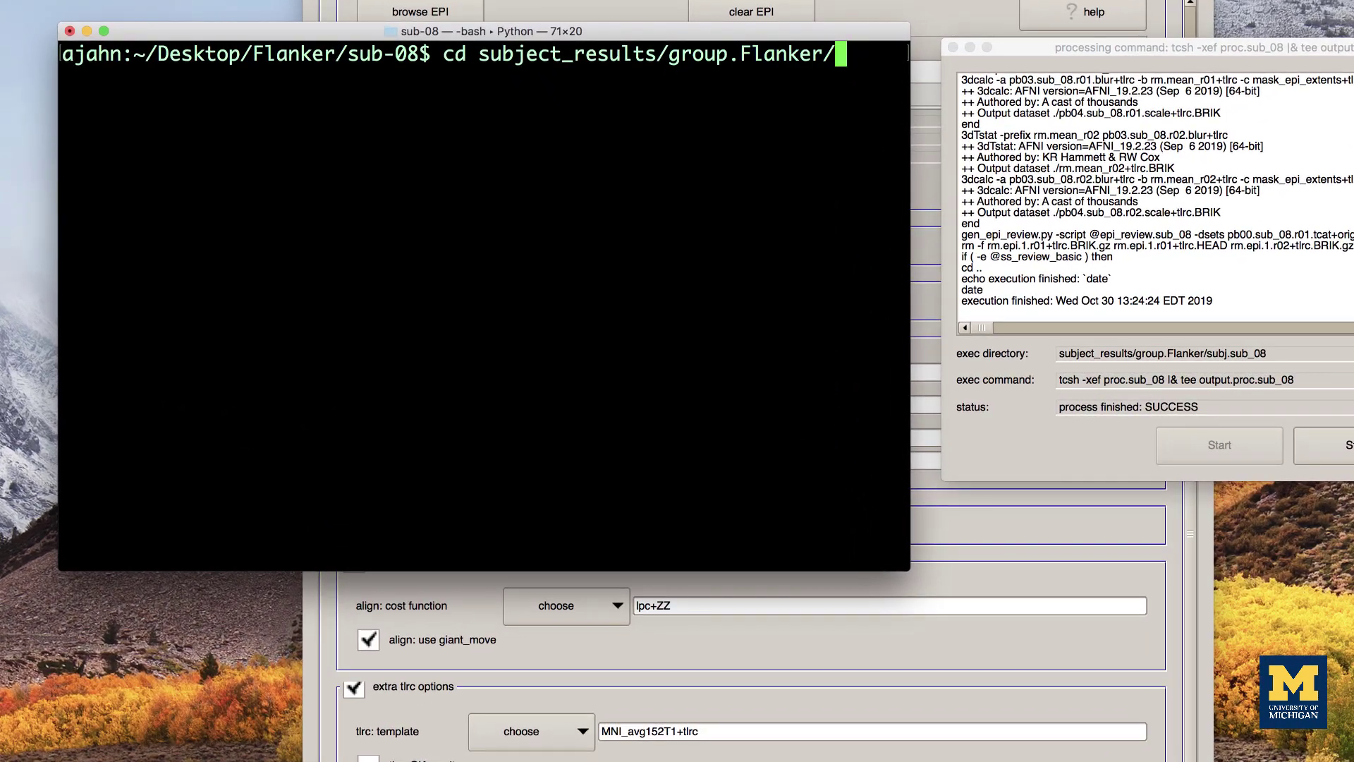
type("subj.subj")
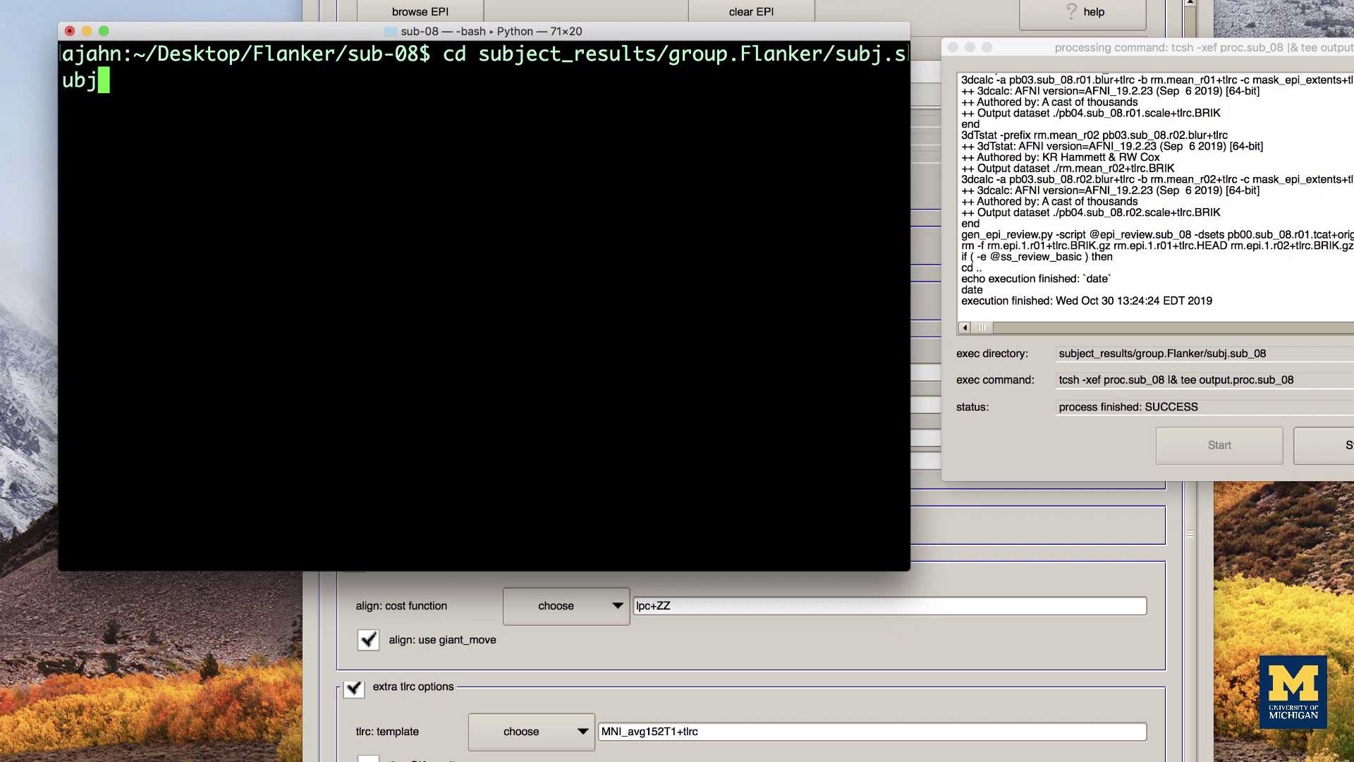
key("BackSpace")
key("Tab")
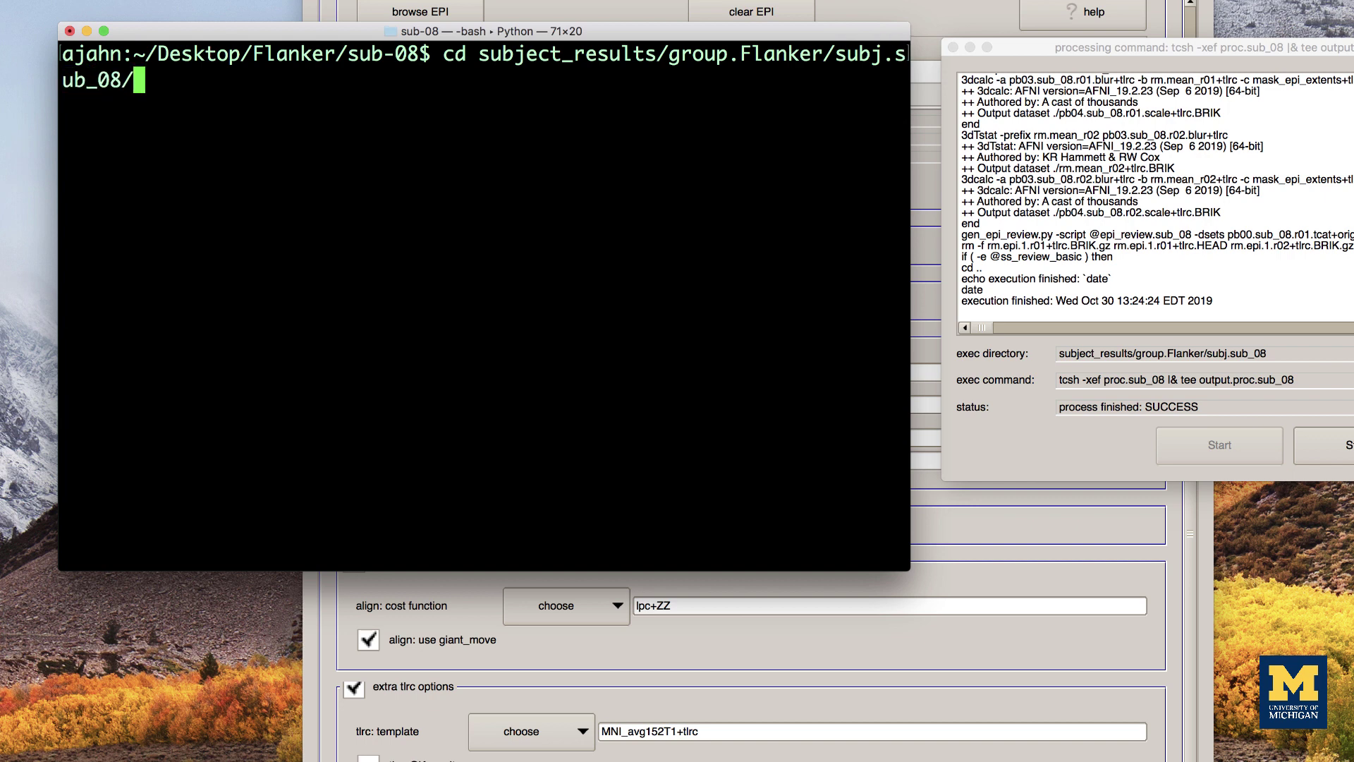
type("/sub")
key("Tab")
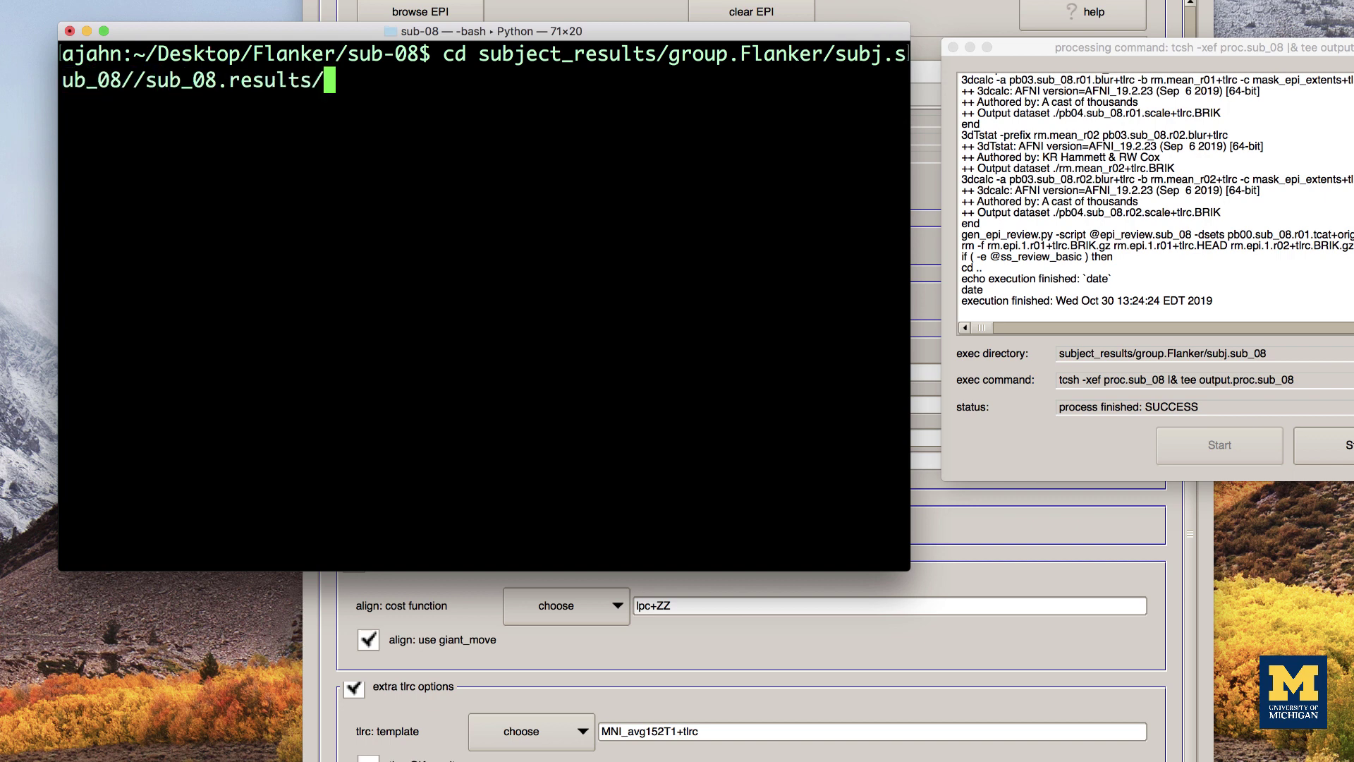
key("Return")
Step: List the results folder's files, review them, and launch AFNI from there
type("ls")
key("Return")
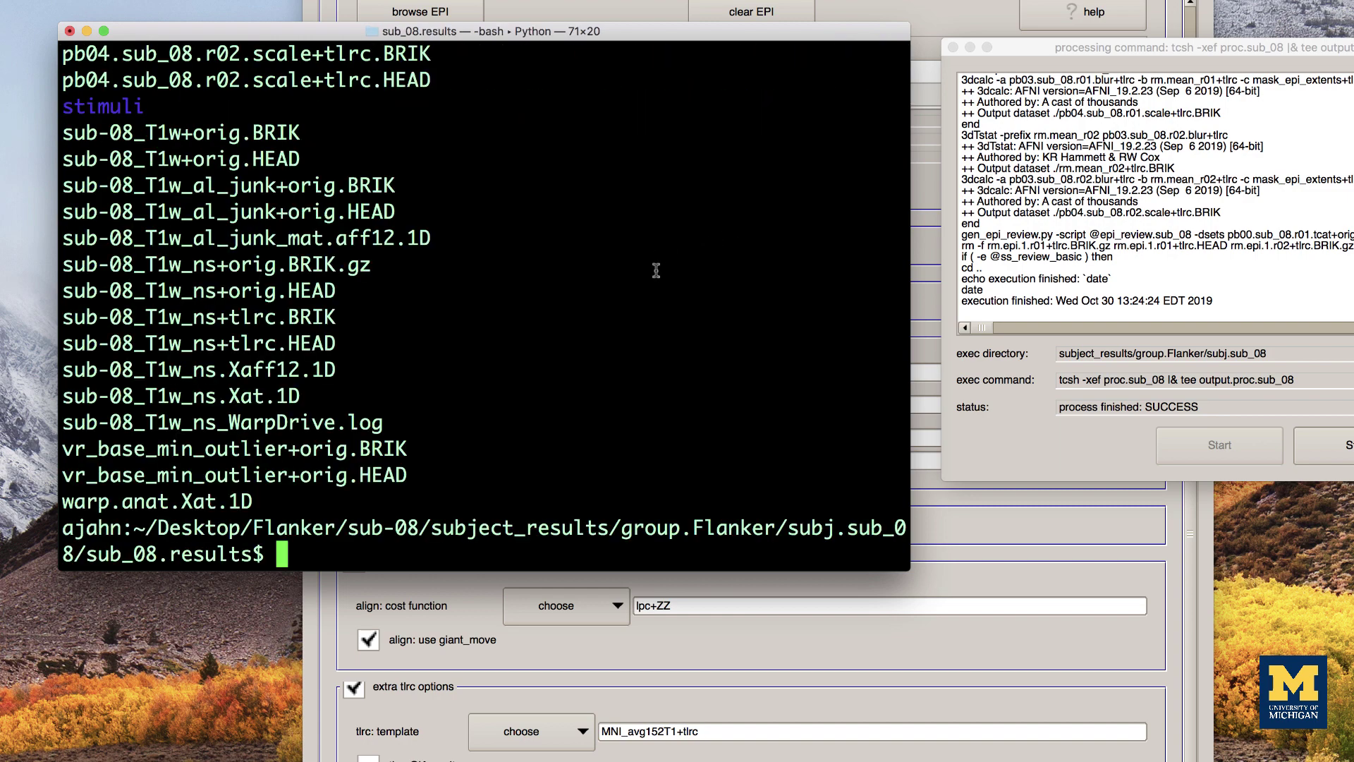
scroll(654, 281, "up", 10)
scroll(473, 302, "down", 2)
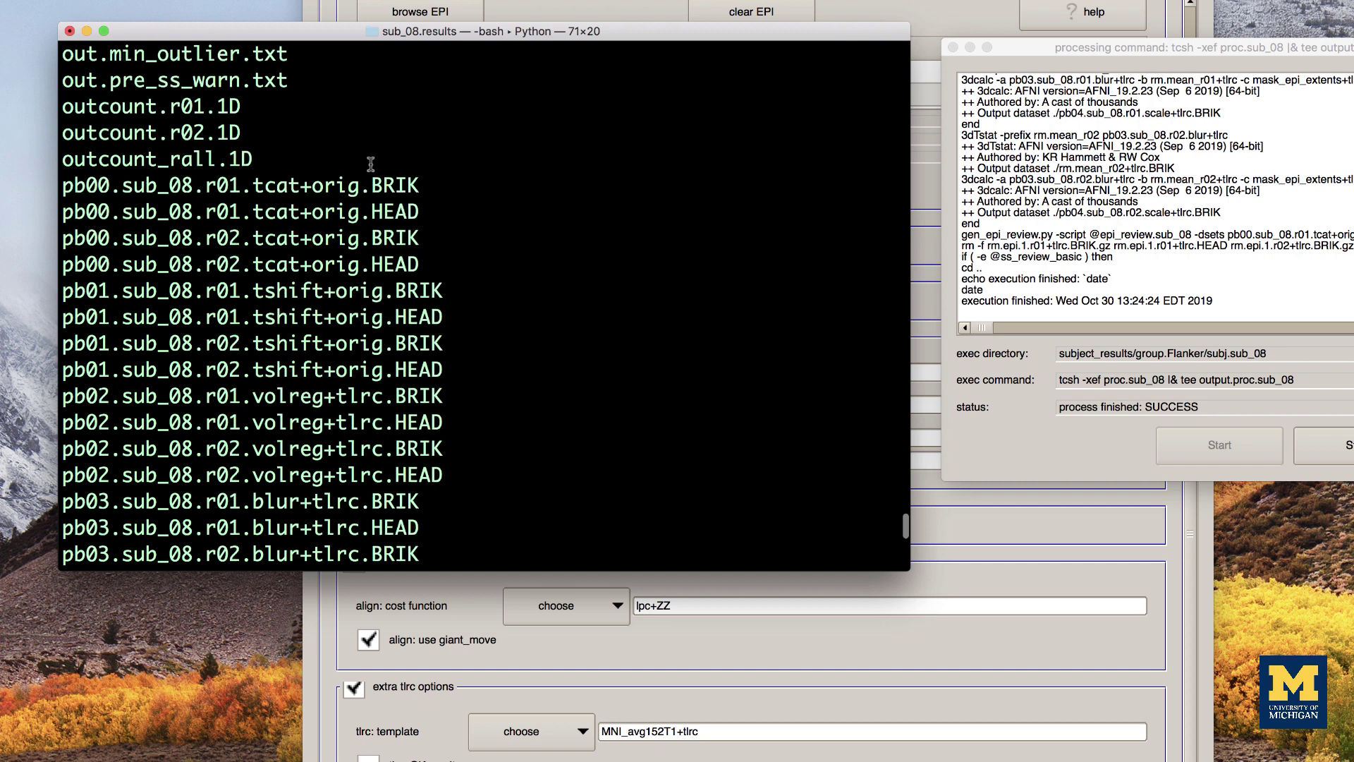
left_click_drag(457, 294, 64, 296)
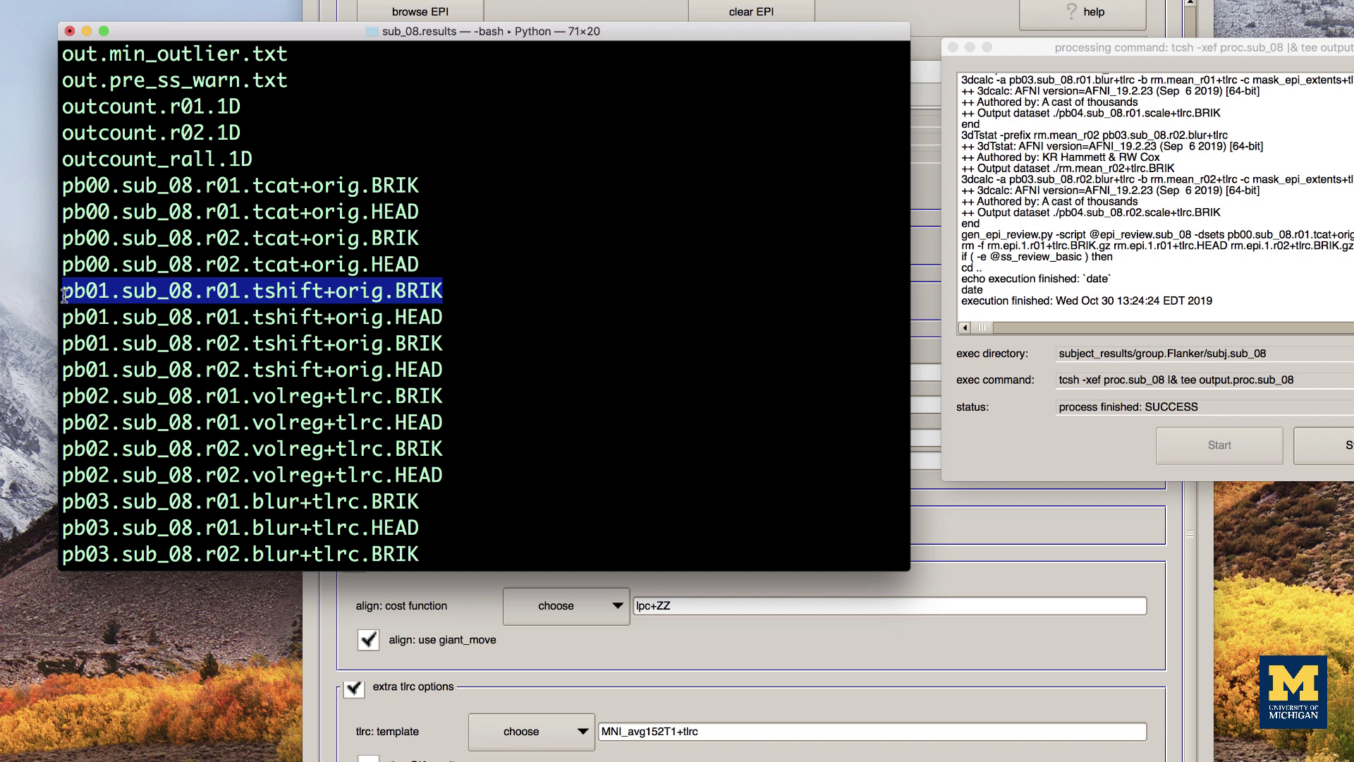
left_click(446, 333)
scroll(445, 334, "down", 8)
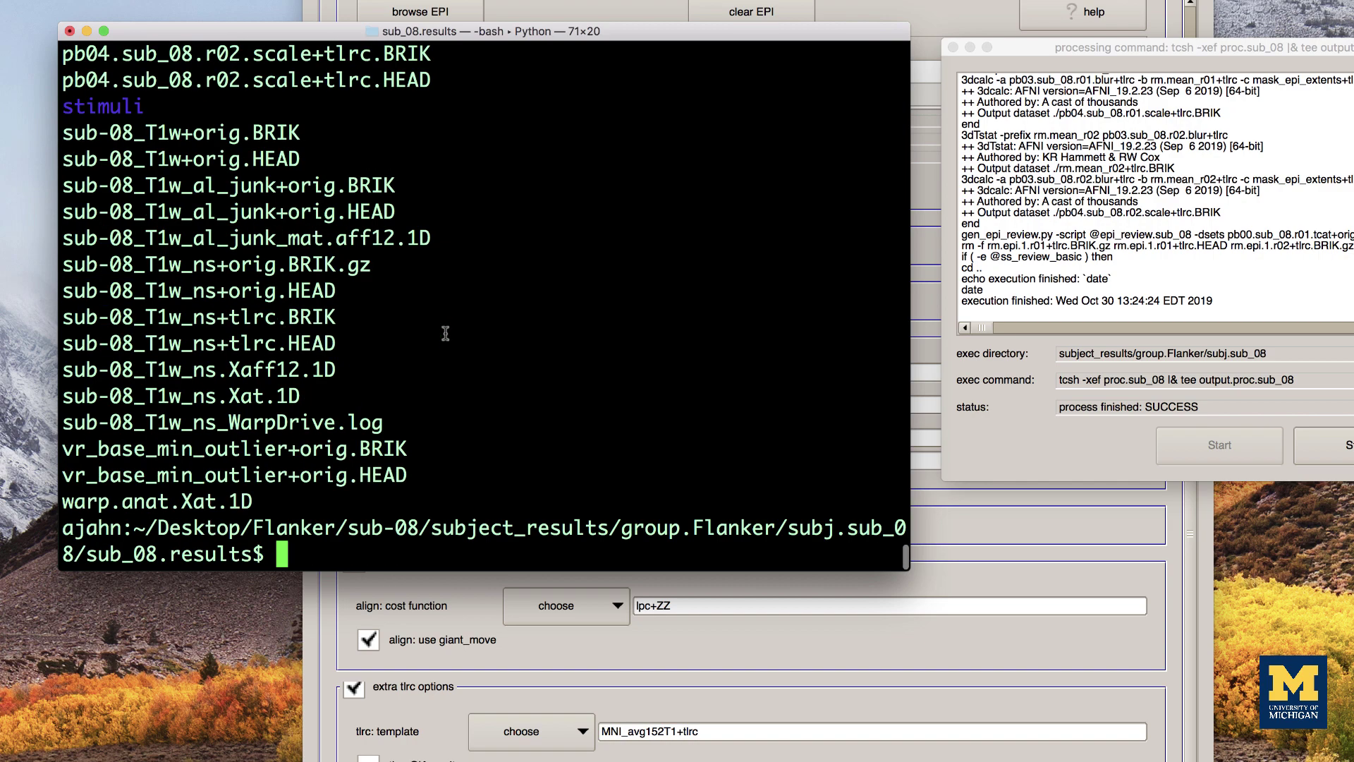
type("afni")
key("Return")
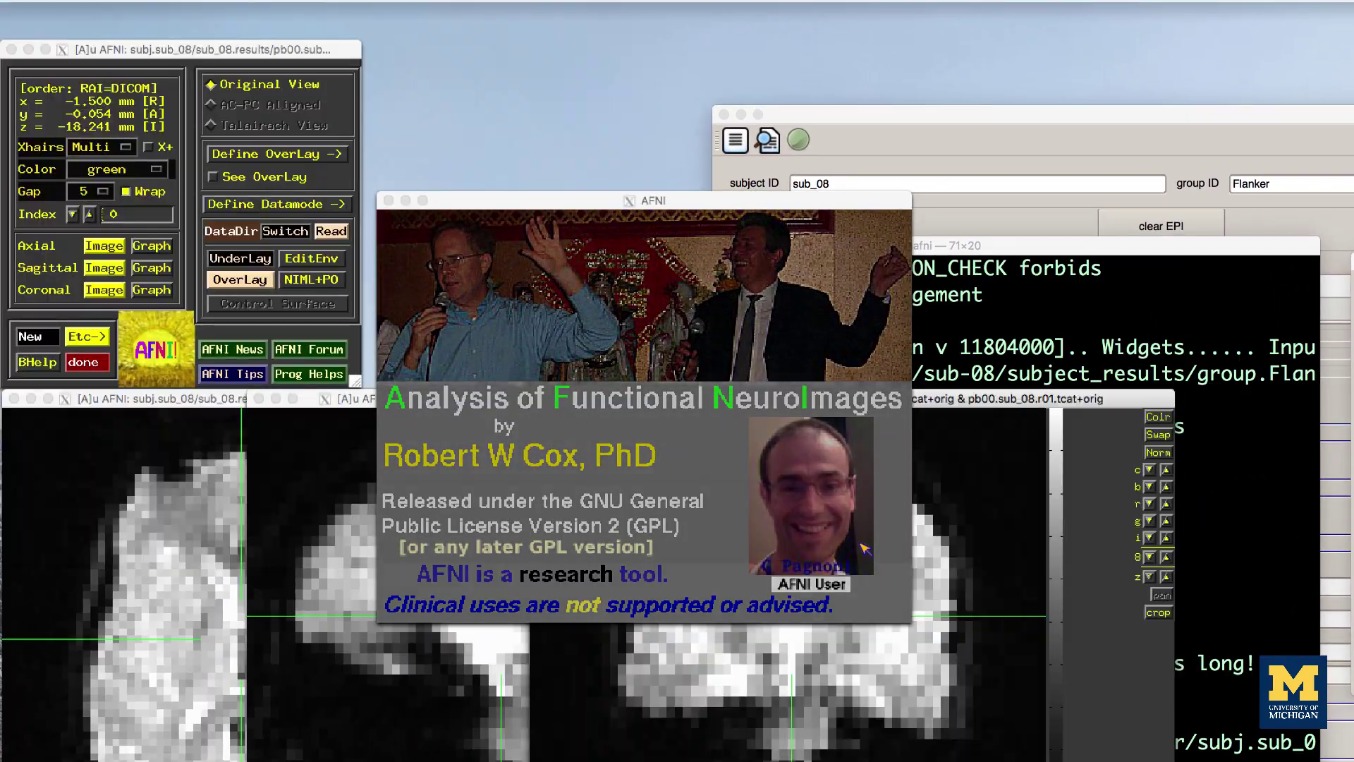
Step: Open sagittal time-series graphs beside the controller and make pb01.sub_08.r01.tshift the underlay
left_click(254, 261)
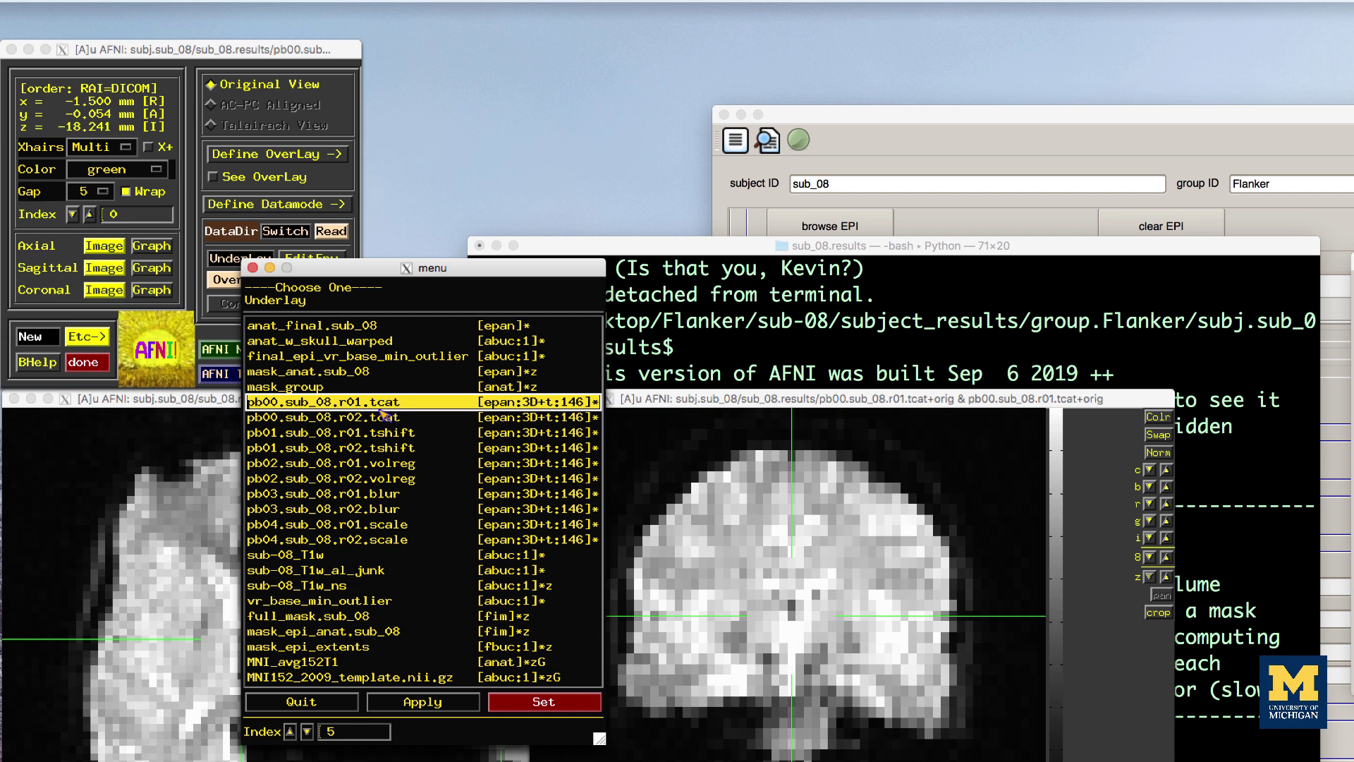
left_click(252, 267)
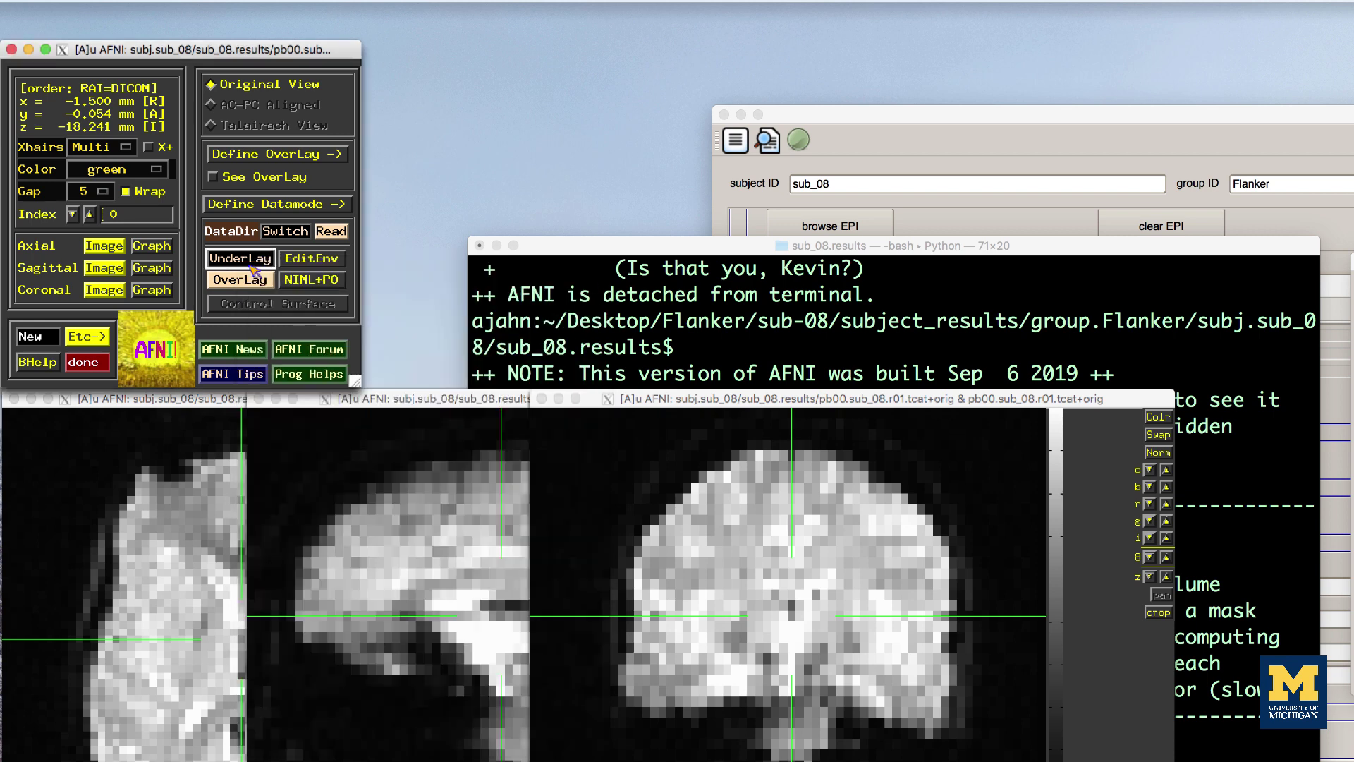
left_click(143, 268)
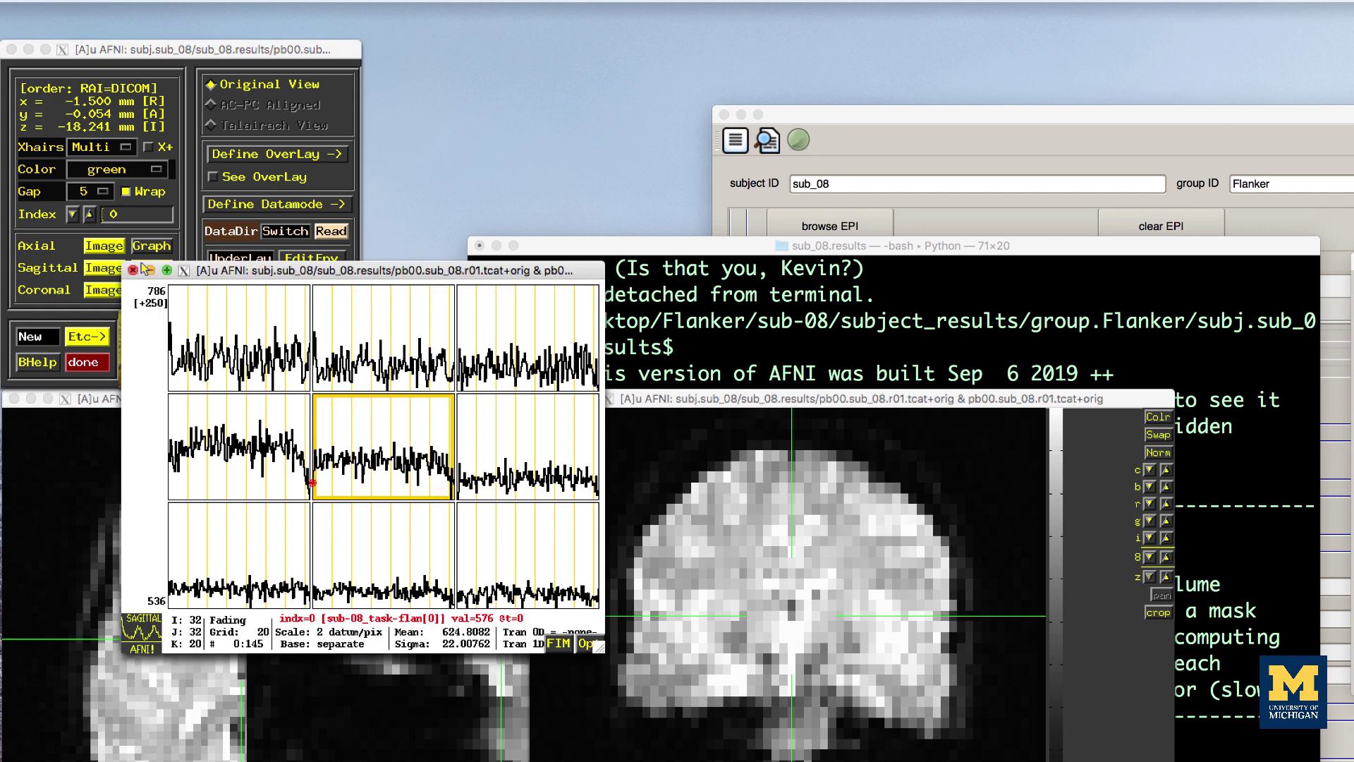
left_click_drag(281, 272, 530, 67)
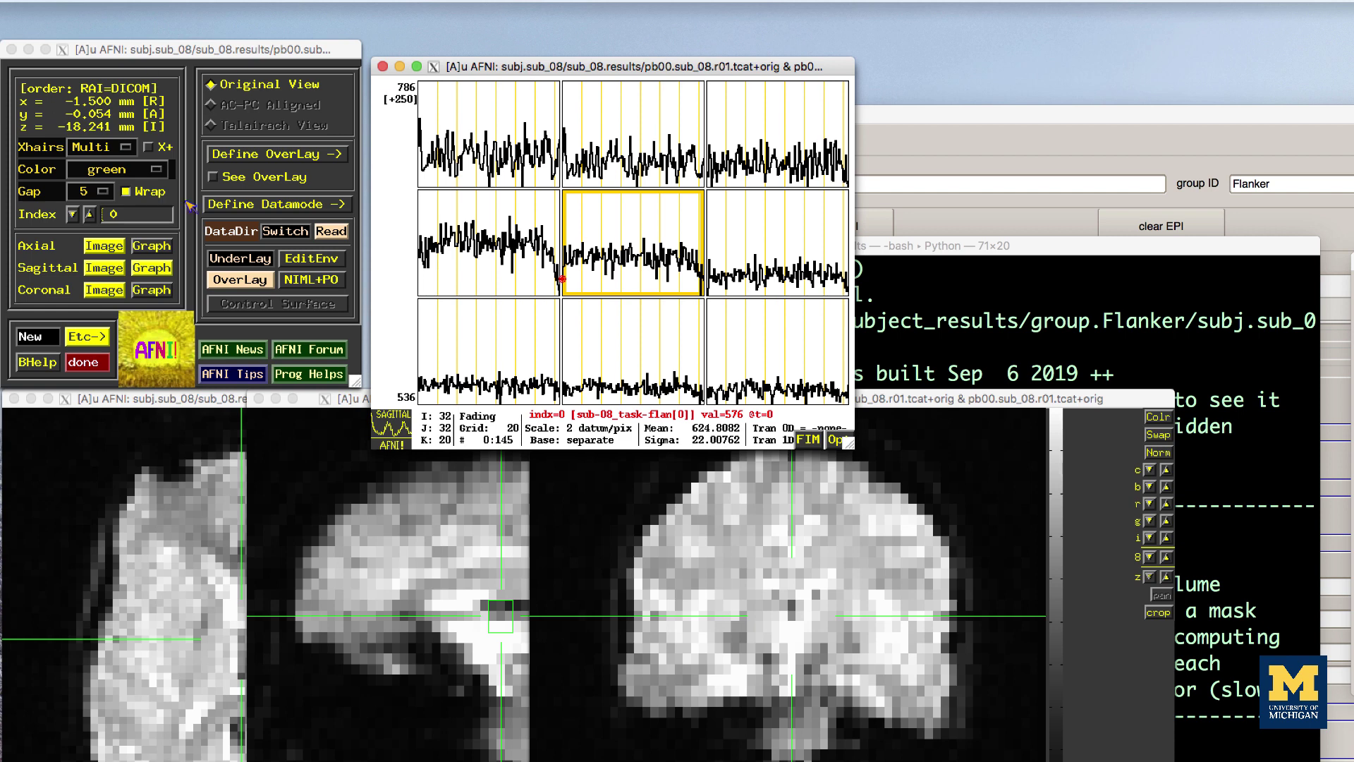
left_click(226, 259)
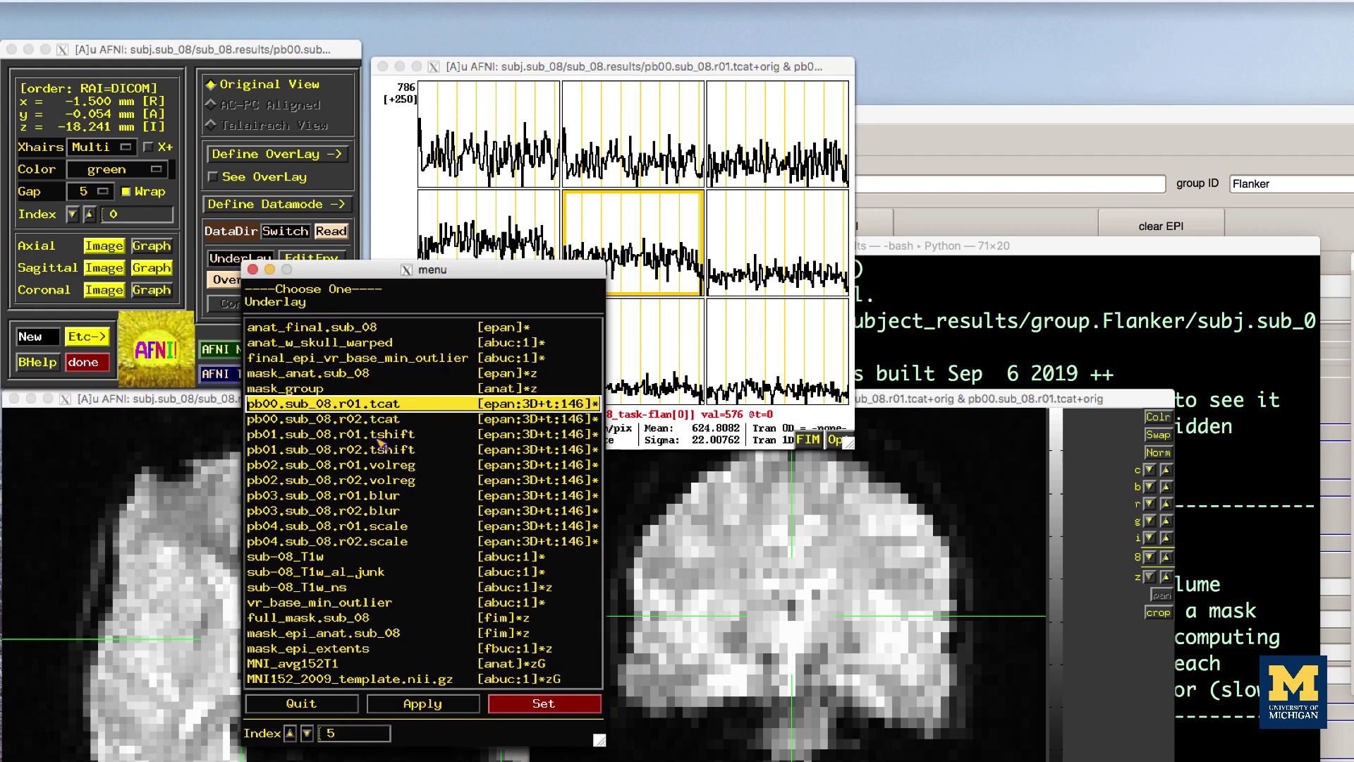
left_click(381, 435)
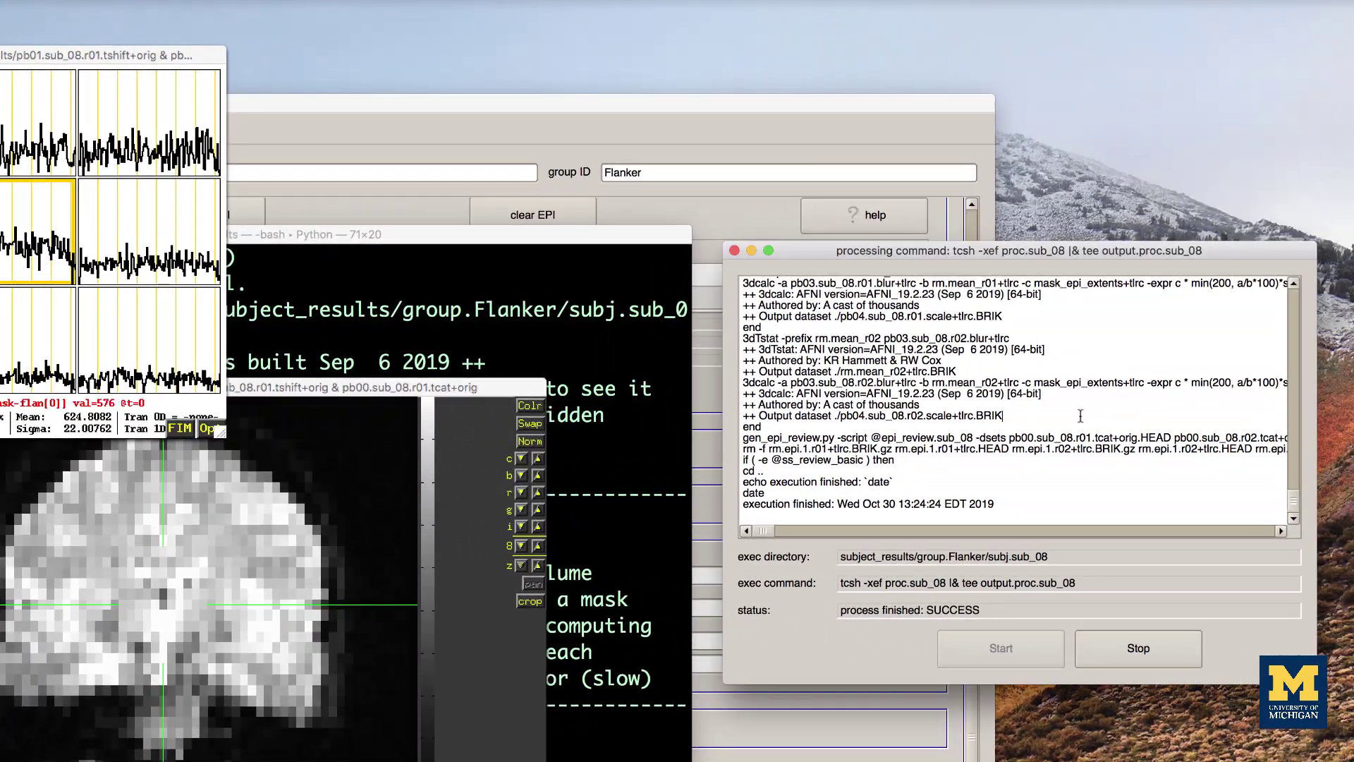
left_click(1085, 416)
scroll(1086, 416, "up", 10)
scroll(1080, 416, "up", 10)
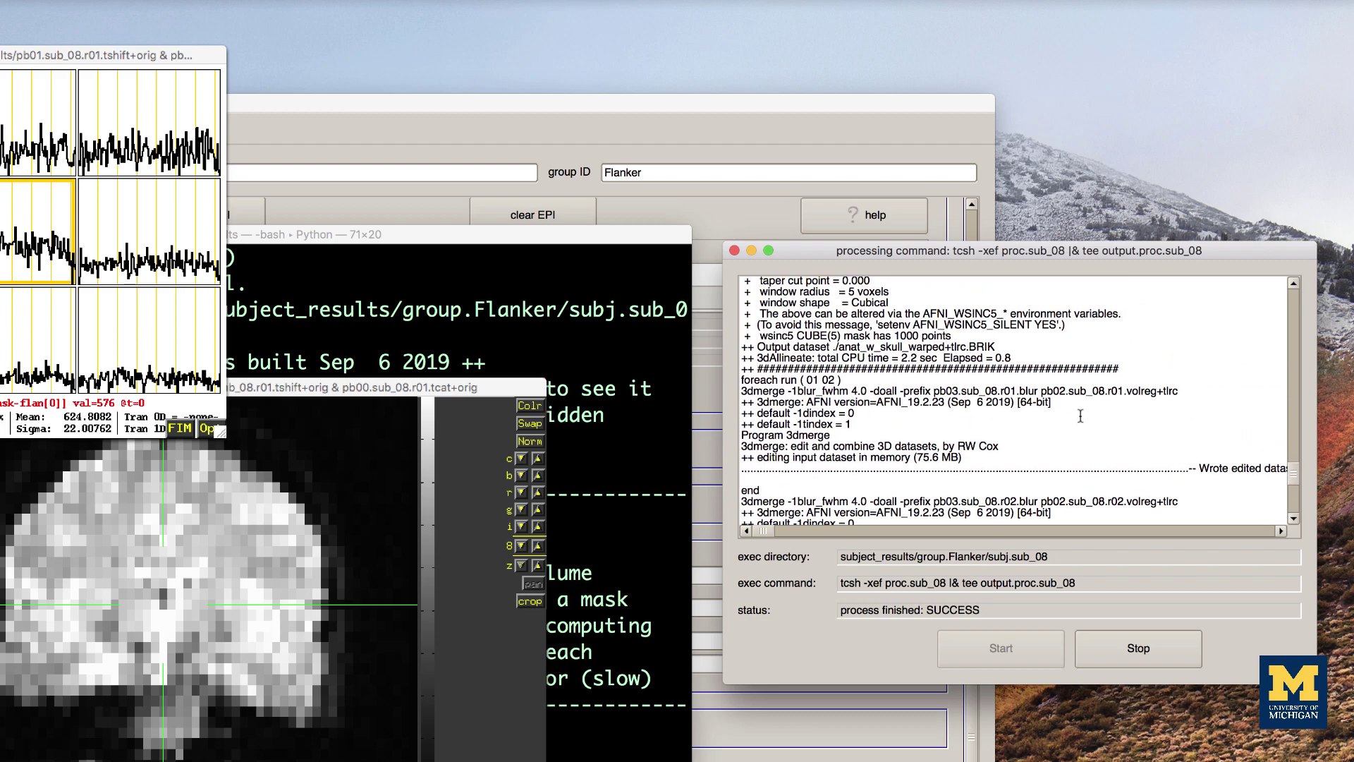
scroll(1080, 416, "up", 15)
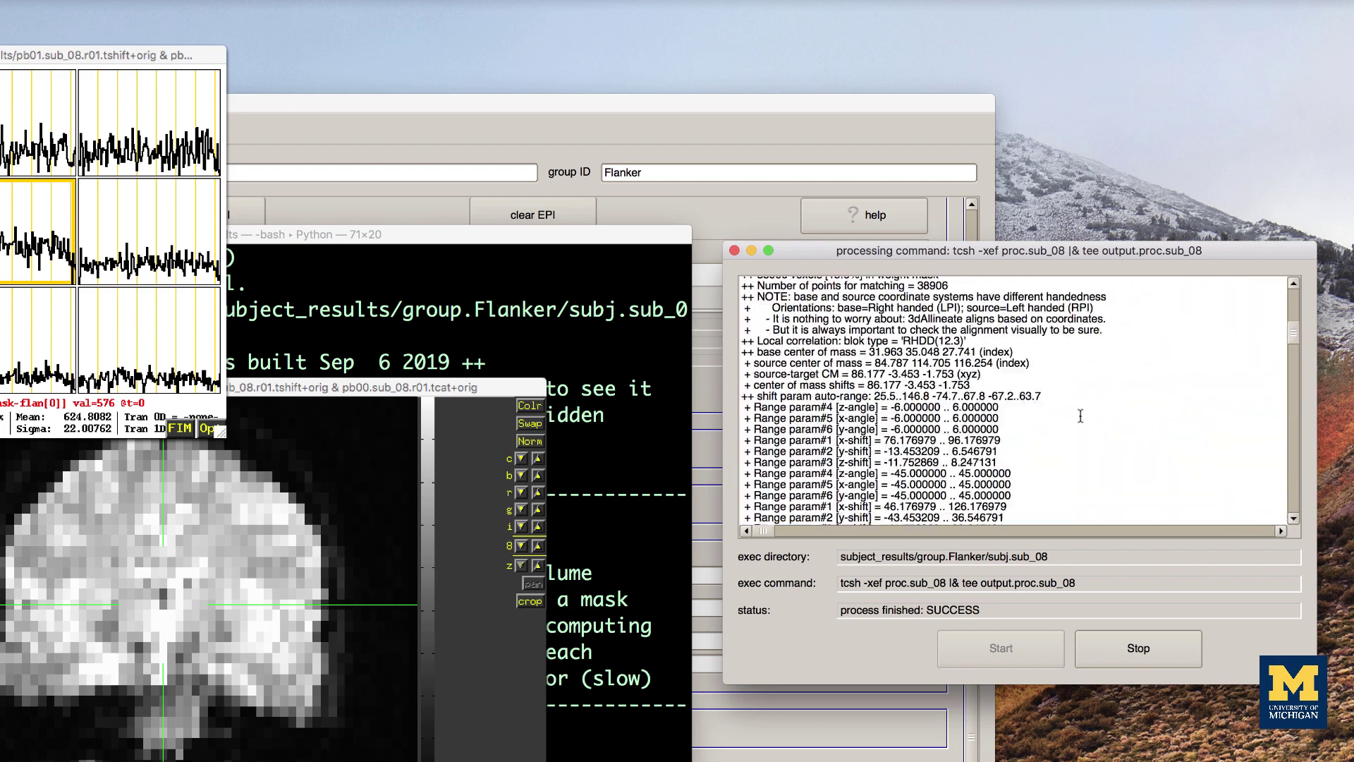
scroll(1080, 416, "up", 15)
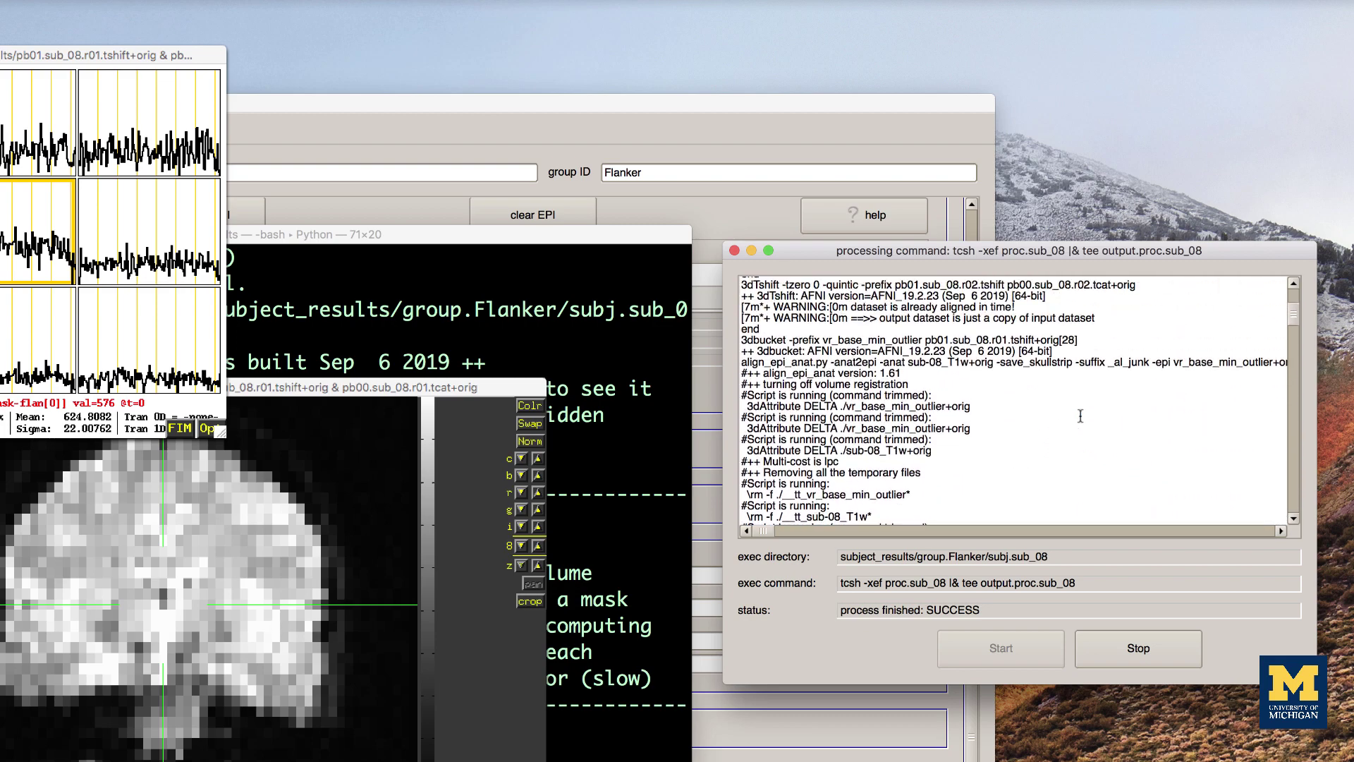
scroll(1026, 411, "down", 1)
left_click_drag(745, 382, 986, 395)
left_click(986, 395)
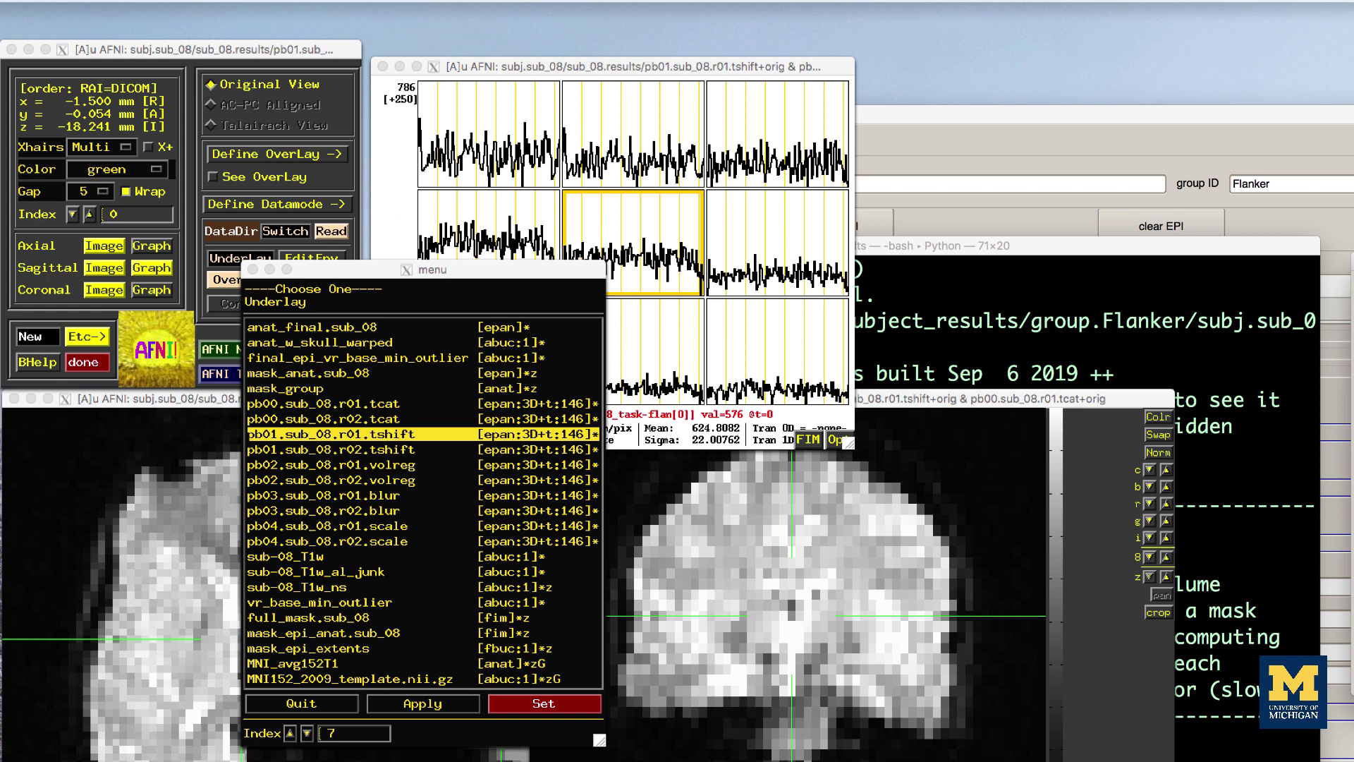
Step: View pb02.sub_08.r01.volreg at a few crosshair locations, then switch the underlay to pb03.sub_08.r01.blur
left_click(375, 466)
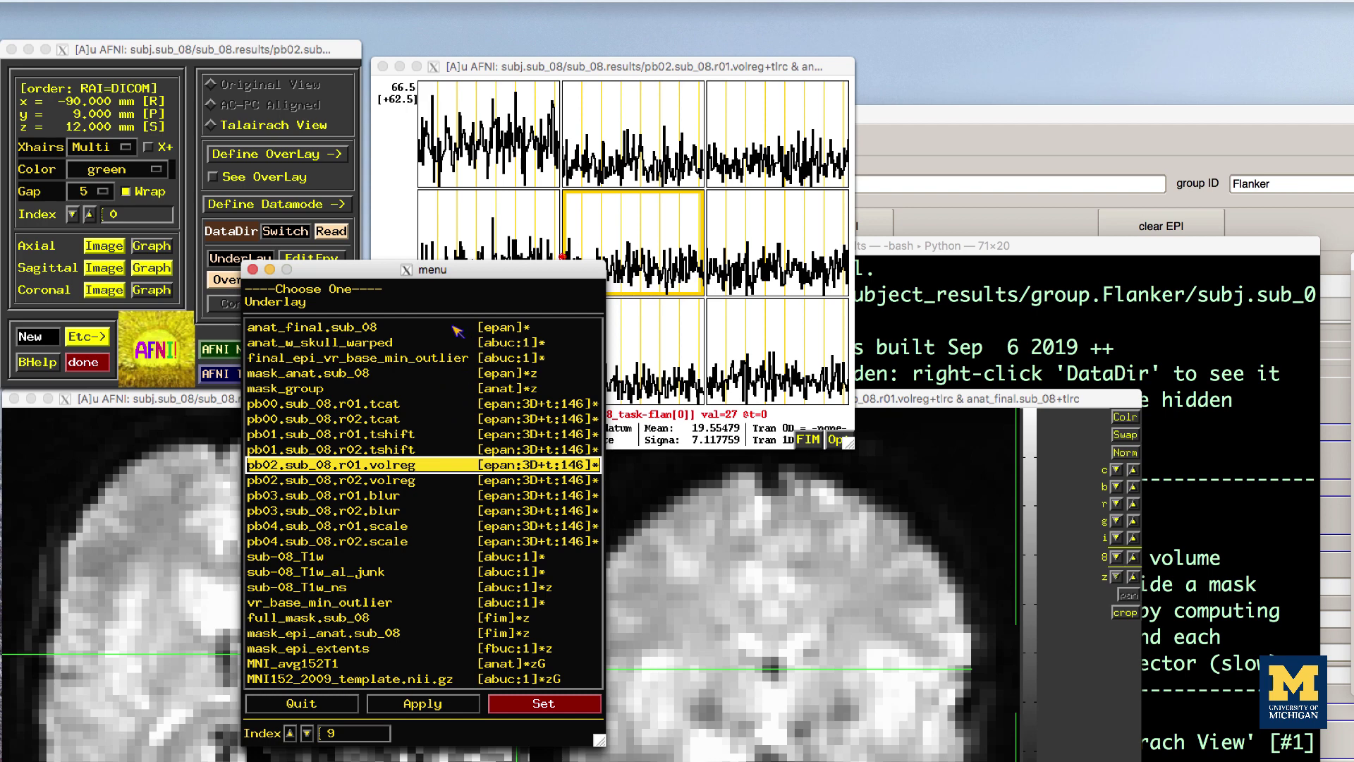
left_click_drag(426, 274, 1181, 269)
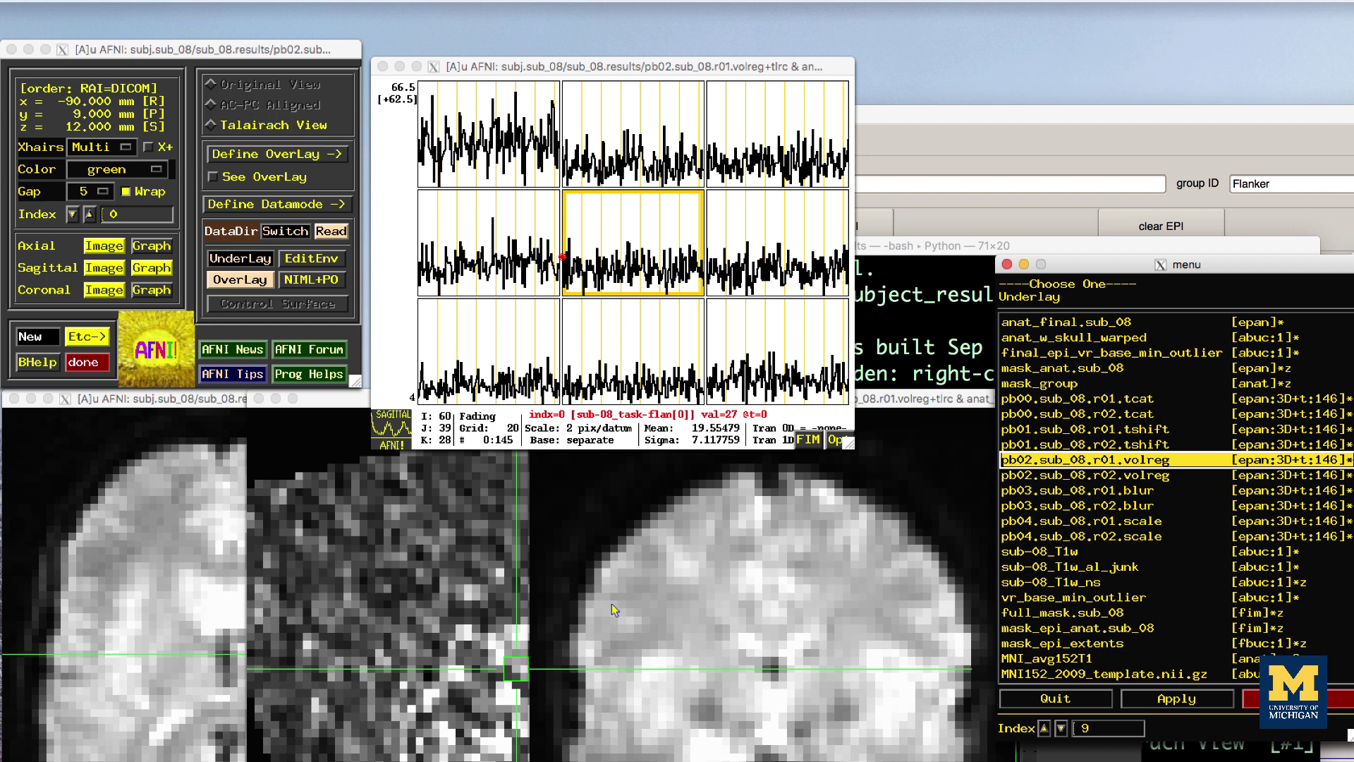
left_click(763, 617)
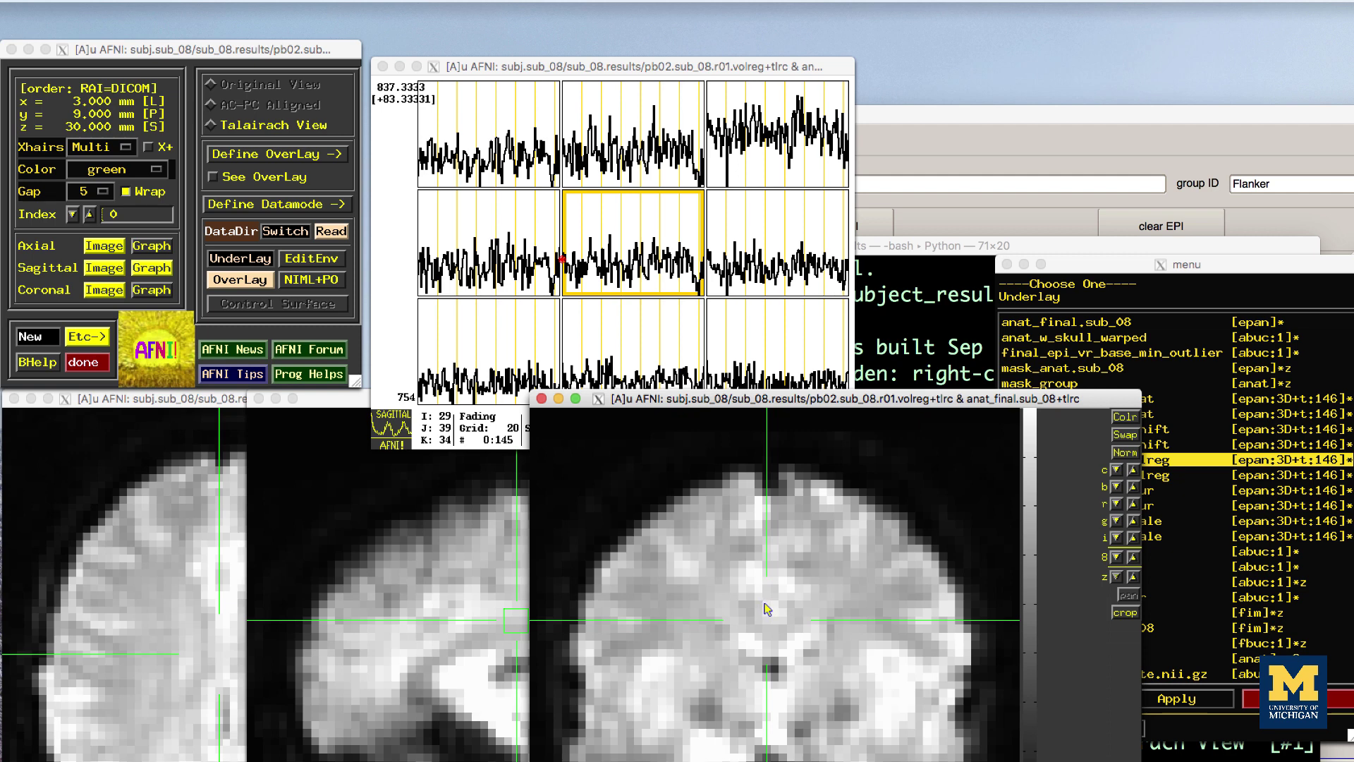
left_click(443, 652)
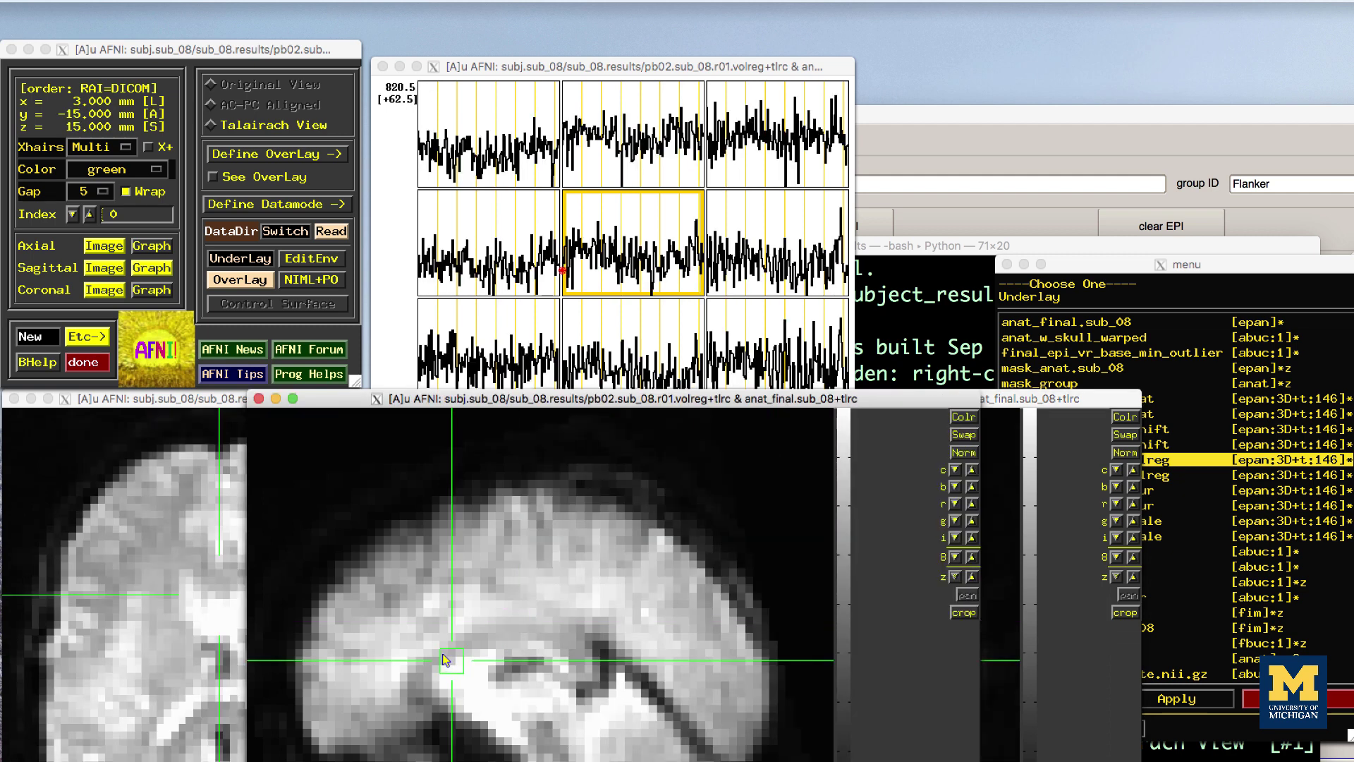
left_click(470, 636)
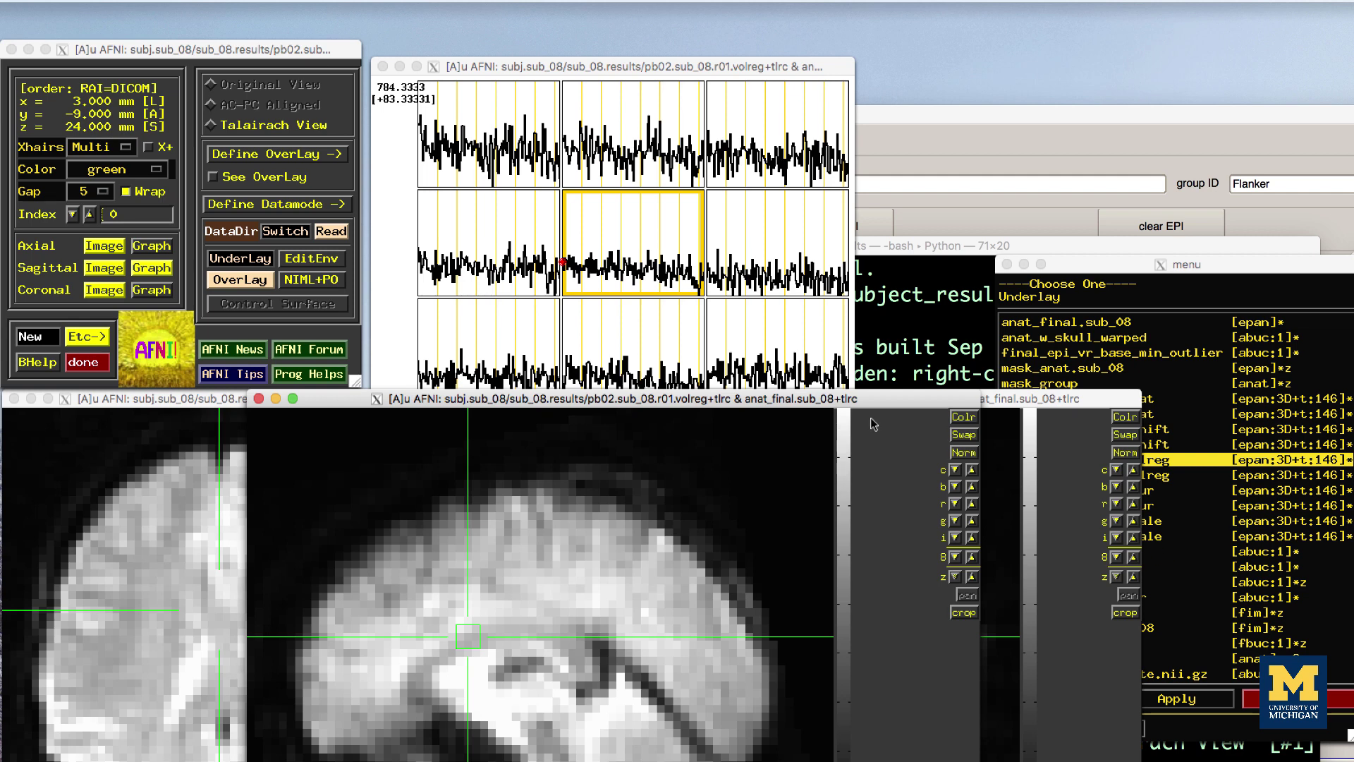
left_click(1094, 270)
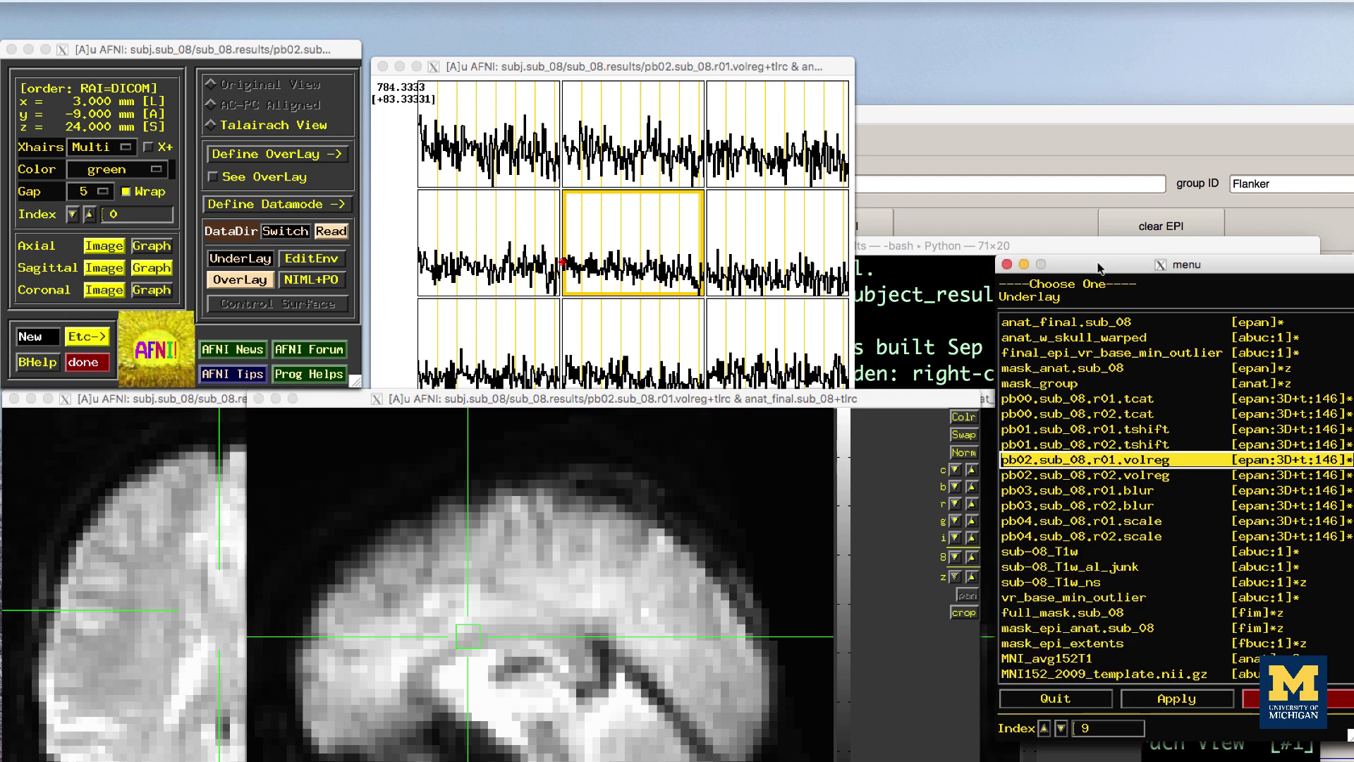
left_click(1104, 492)
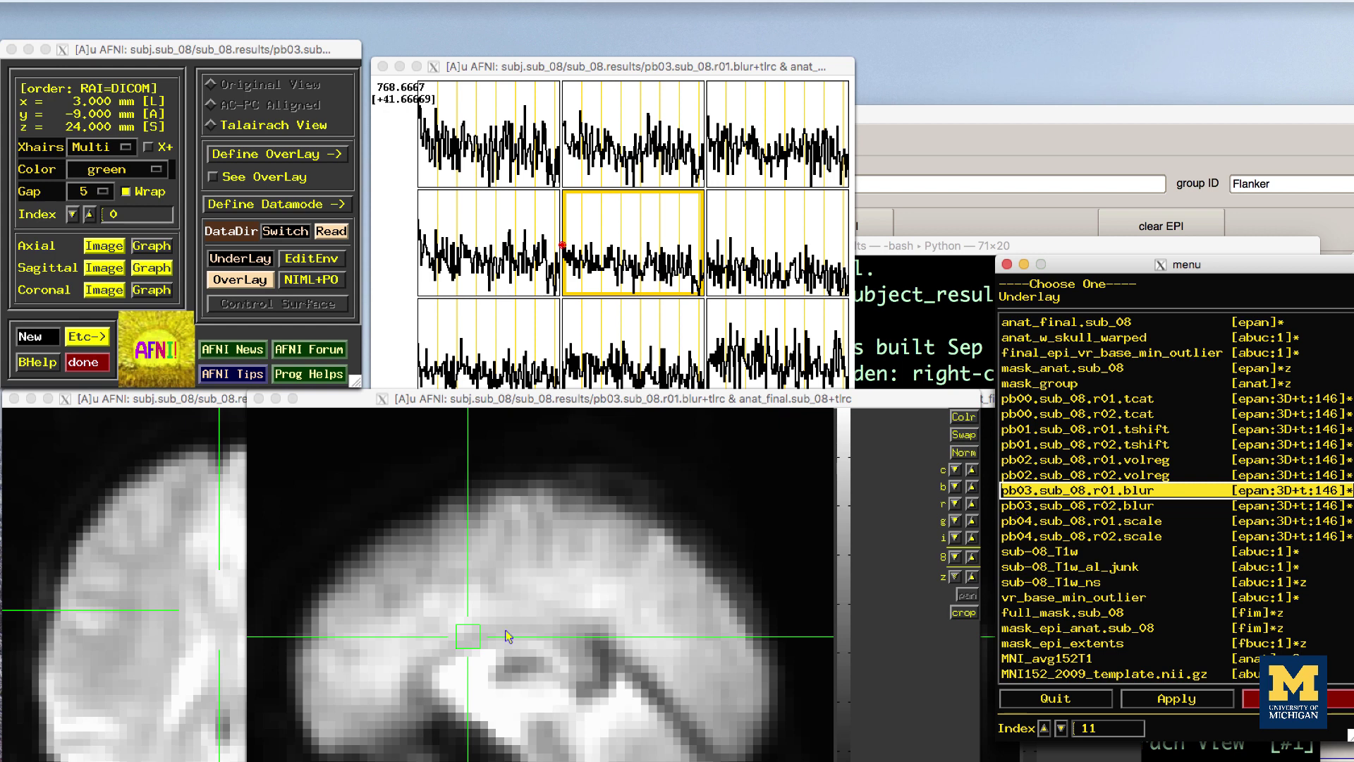
Step: Reposition the sagittal crosshair and view, then display pb04.sub_08.r01.scale as the underlay
left_click(474, 605)
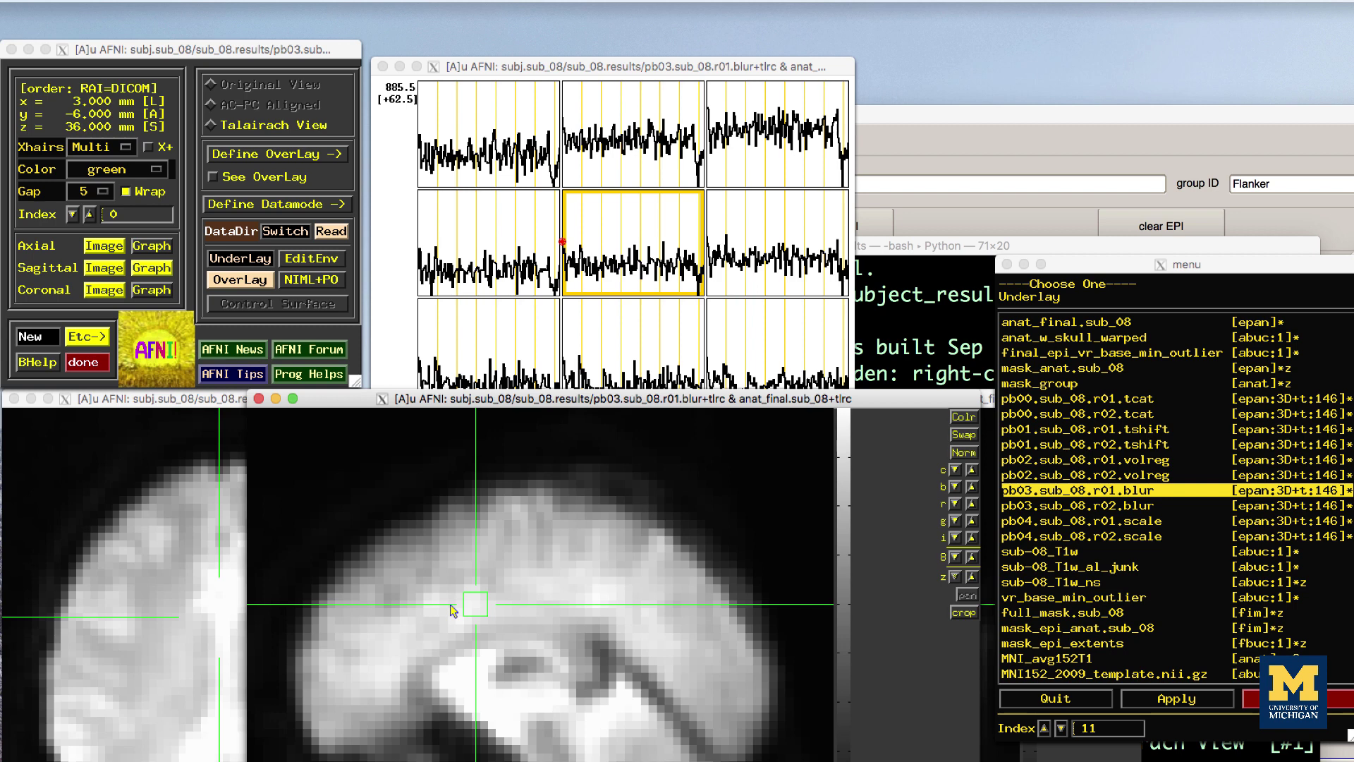
left_click(410, 627)
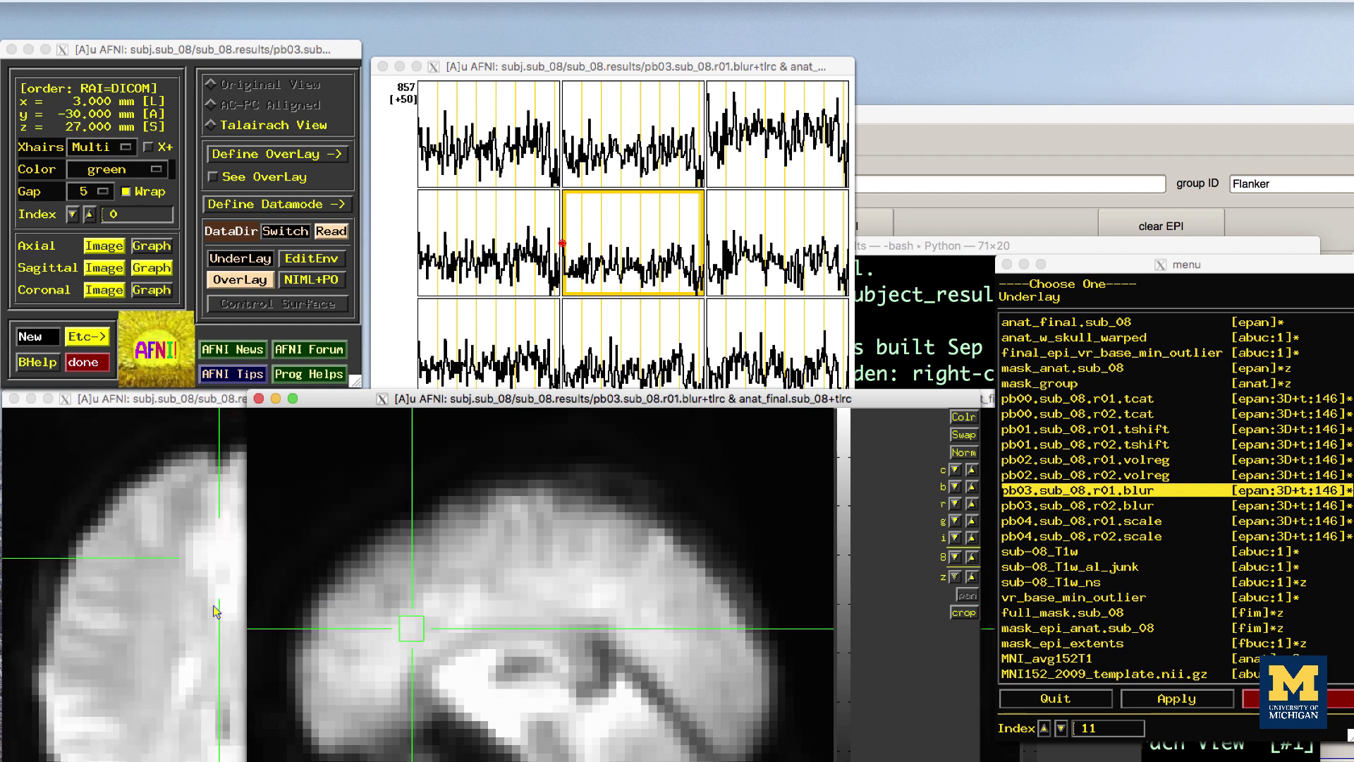
left_click_drag(820, 399, 905, 399)
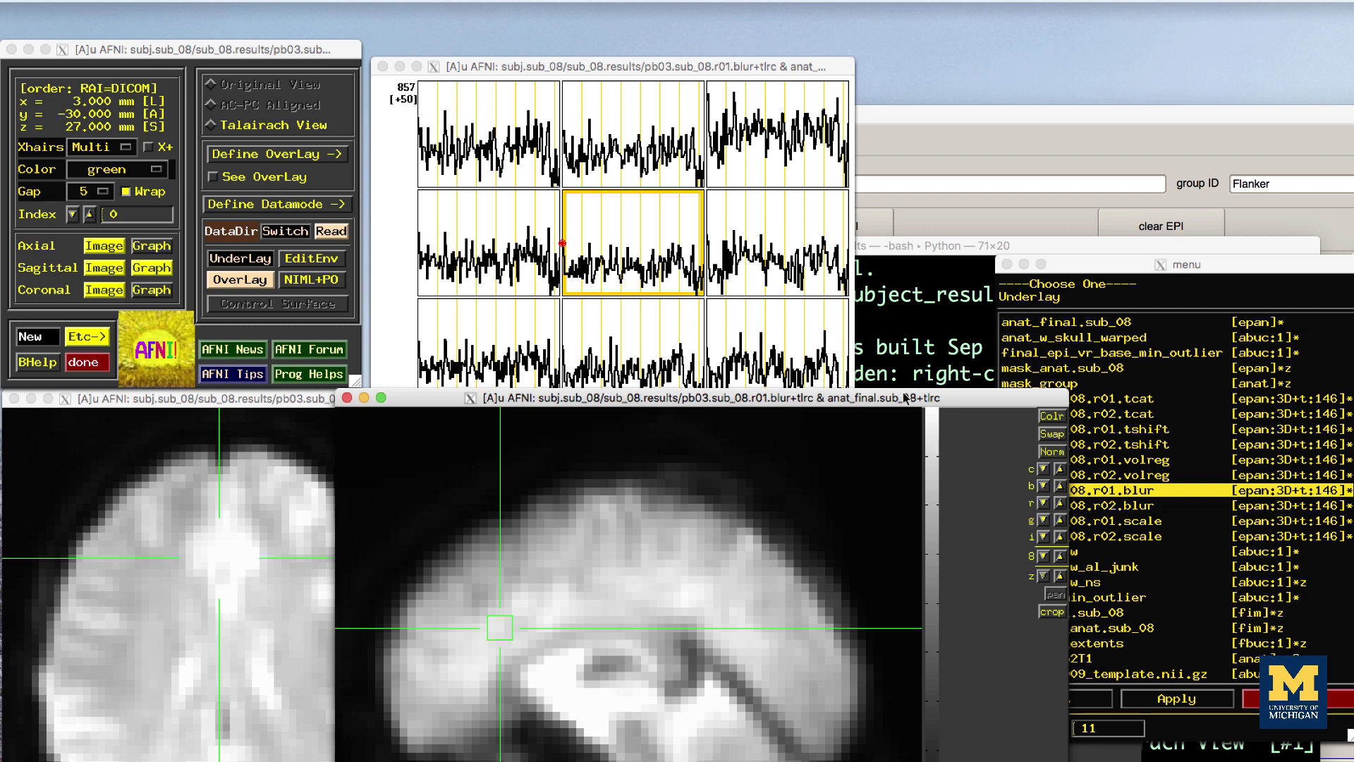
left_click(1150, 521)
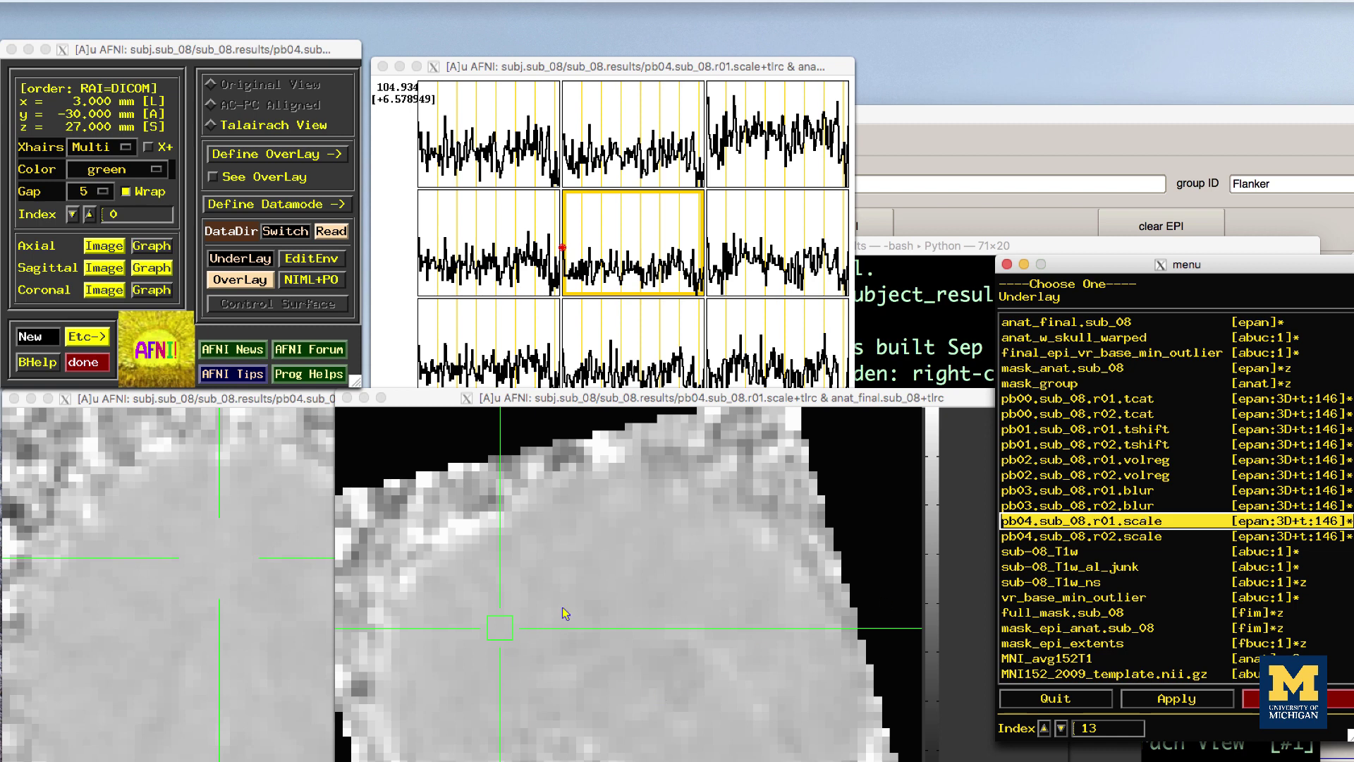
Step: Check the scaled data's time series at time points 11 and 34, then display full_mask.sub_08
left_click(579, 587)
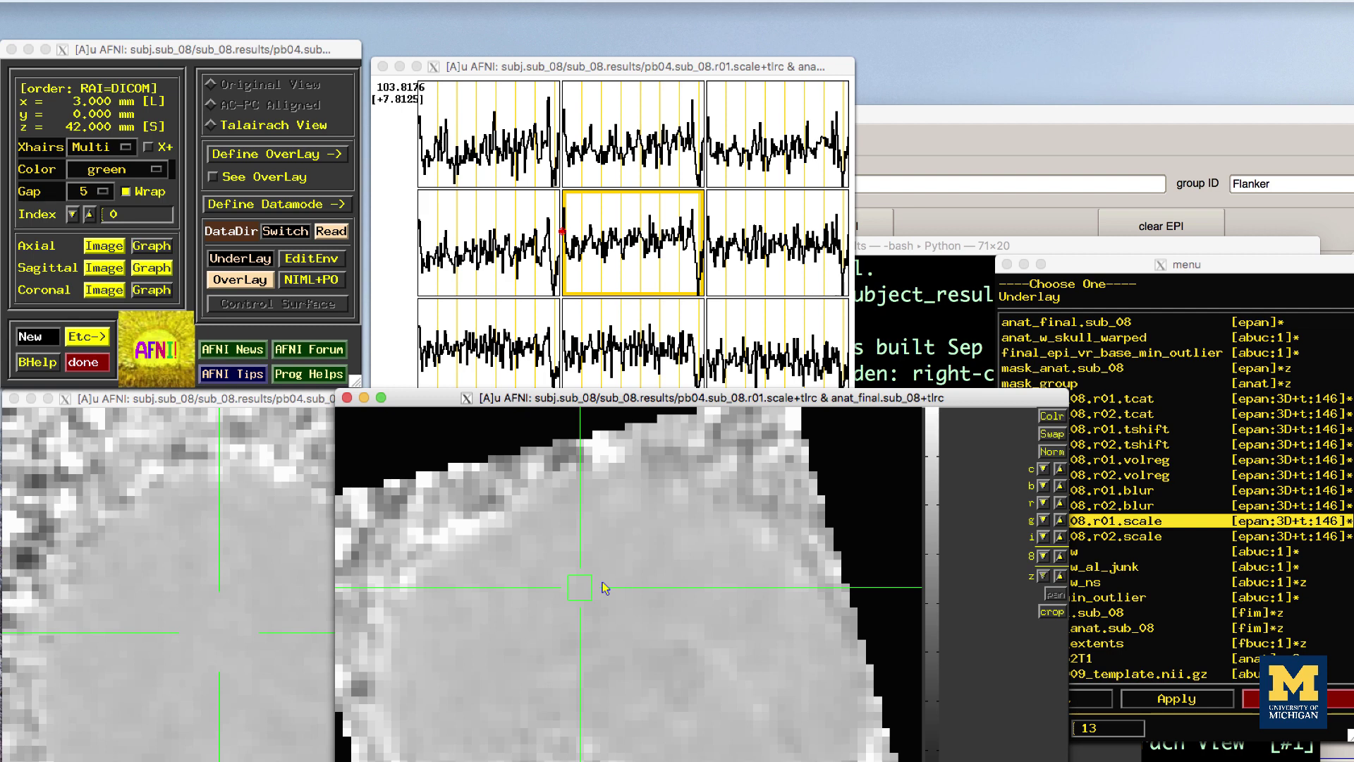
left_click_drag(603, 580, 708, 579)
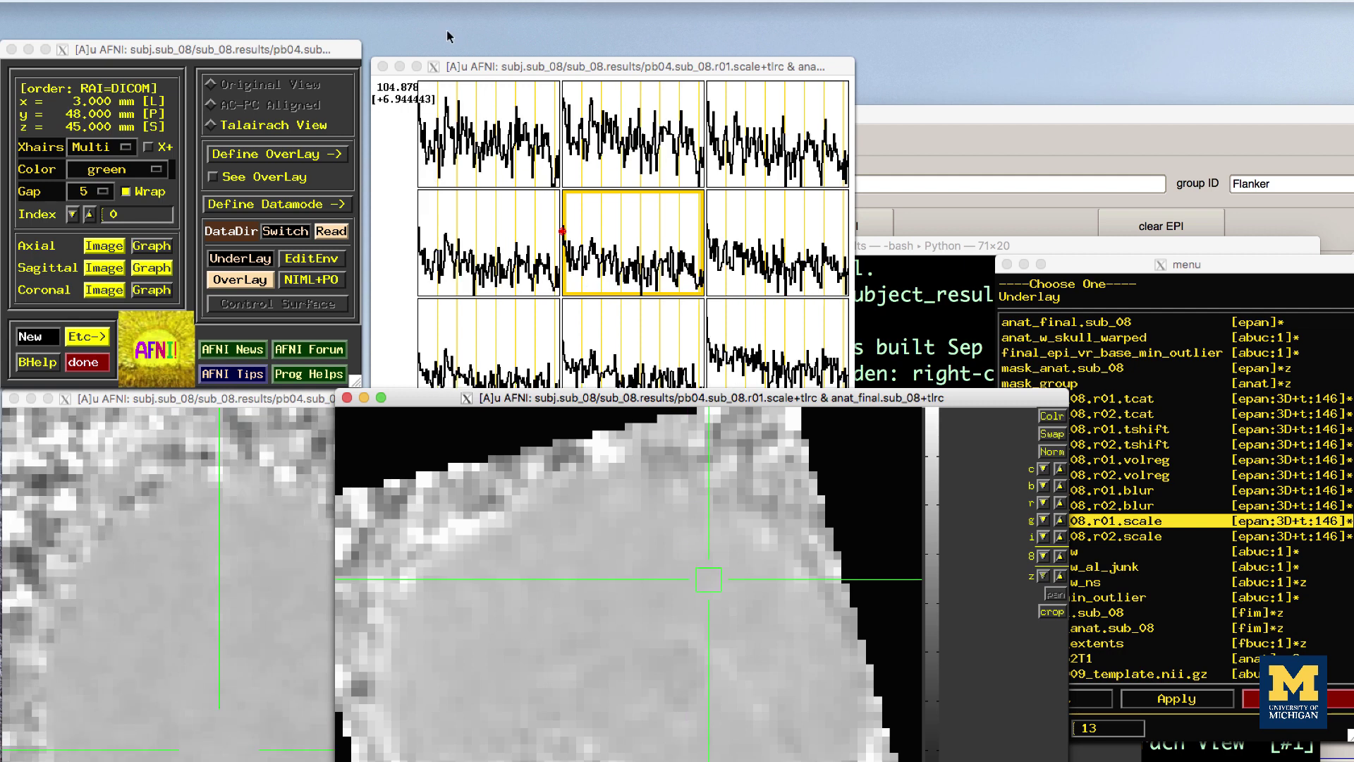
left_click(622, 63)
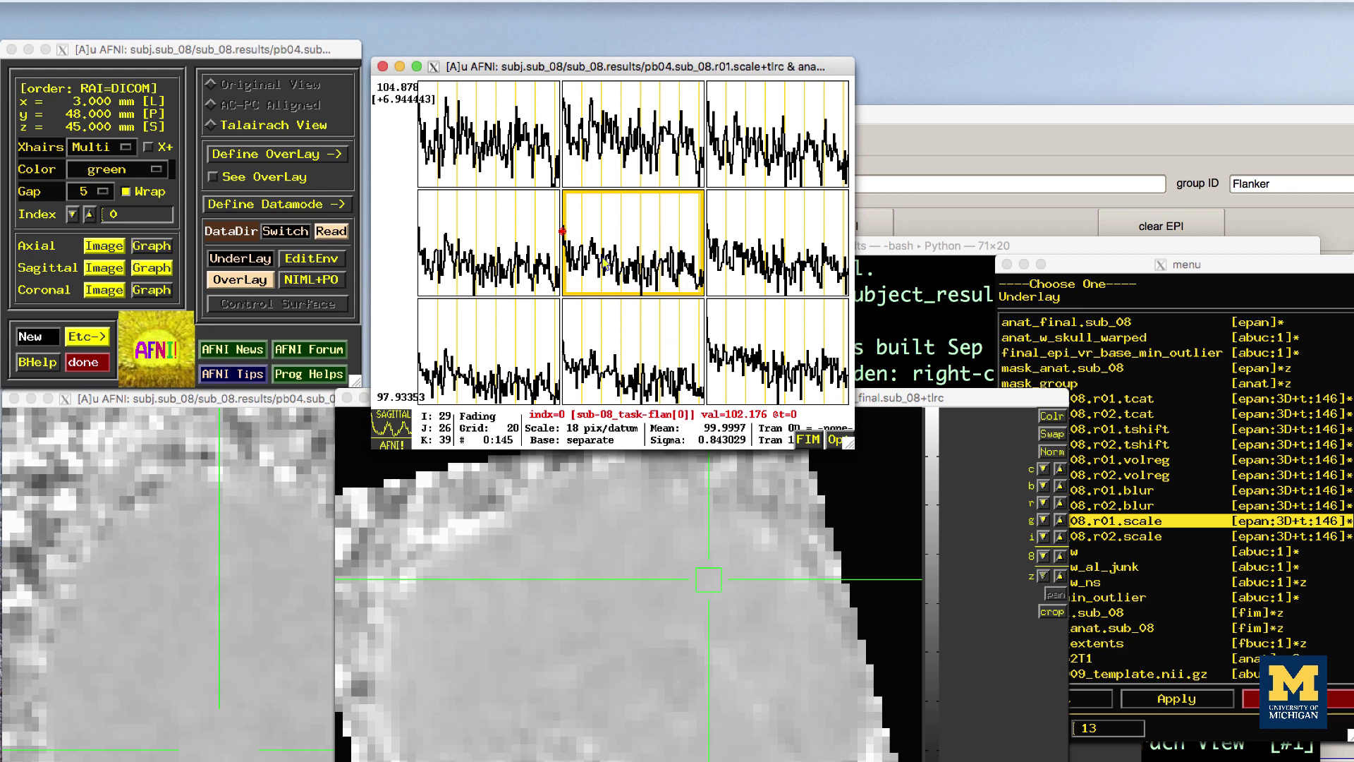
left_click(575, 248)
left_click(594, 254)
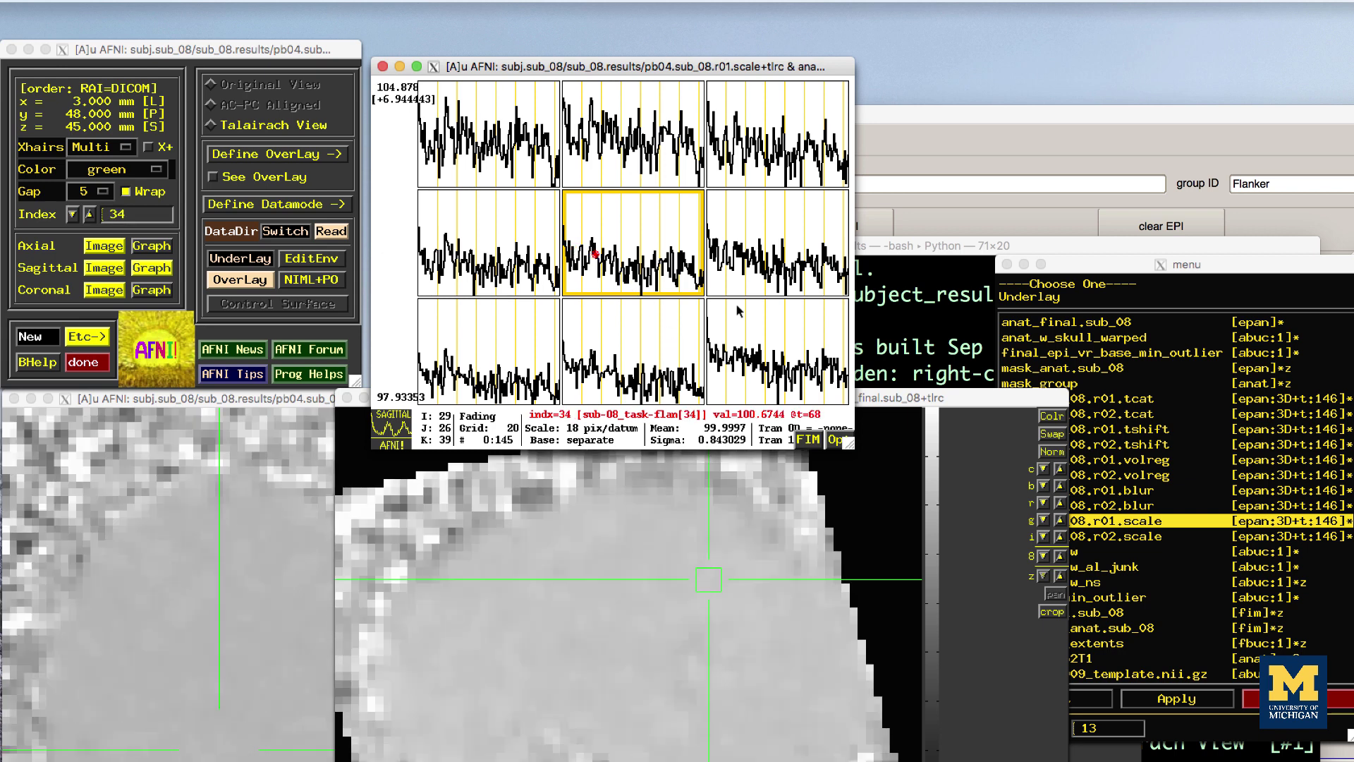
left_click(1227, 274)
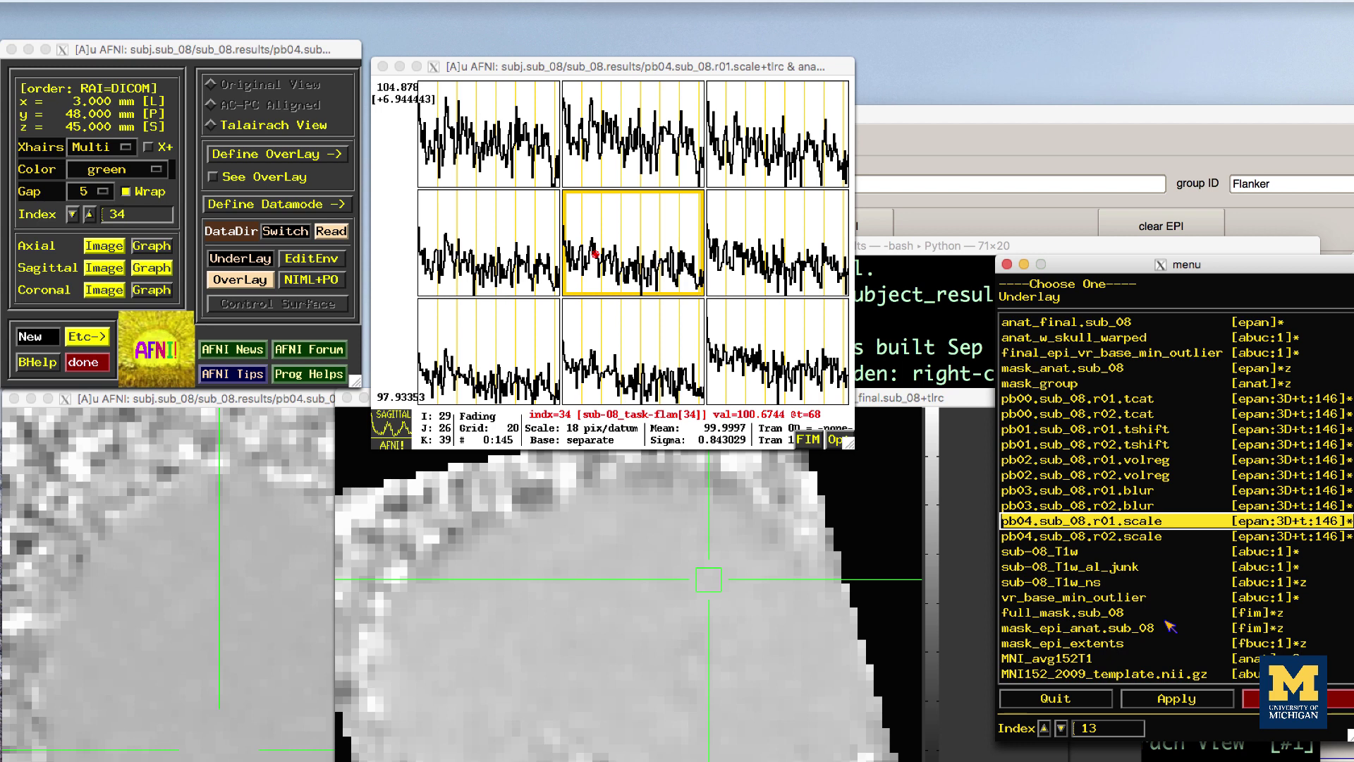
left_click(1116, 612)
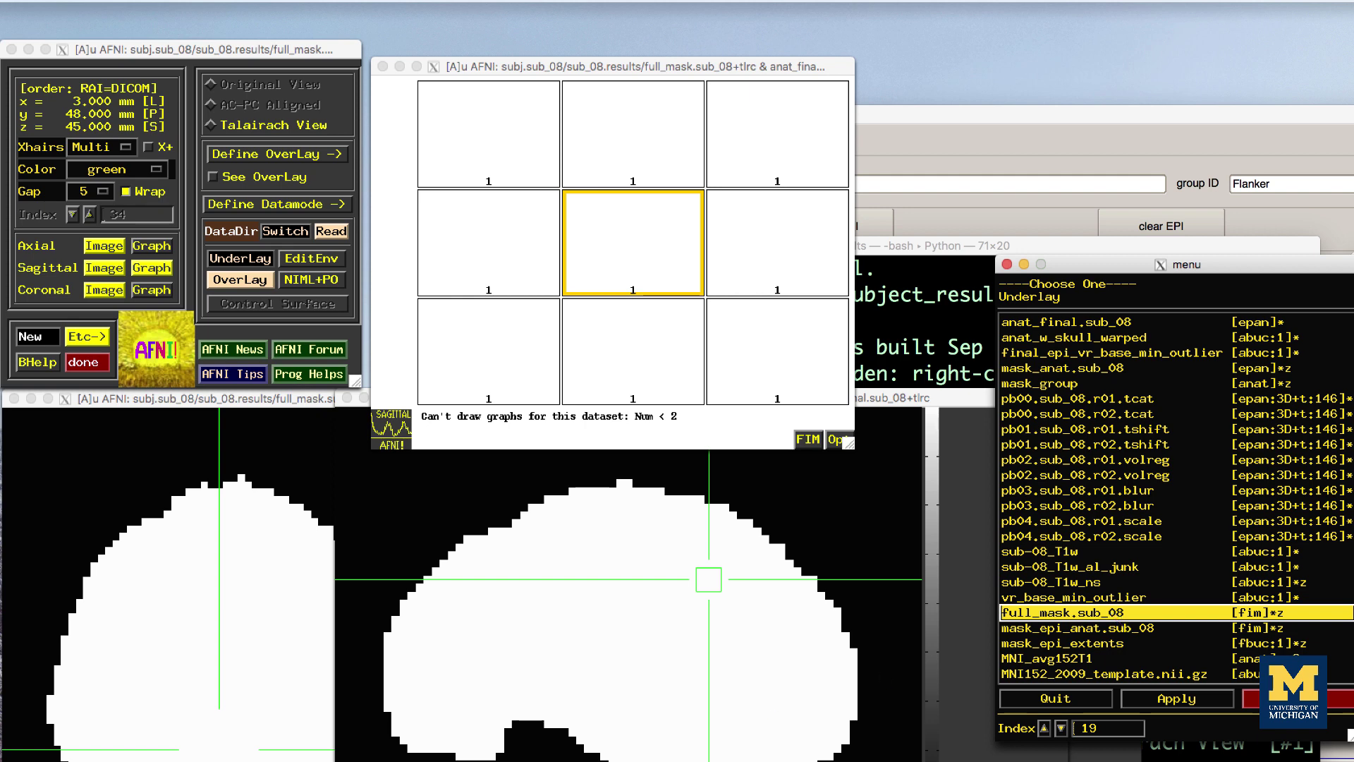
Step: Cycle the underlay through vr_base_min_outlier, full_mask.sub_08 and mask_group, ending on anat_w_skull_warped
left_click(508, 746)
left_click(513, 744)
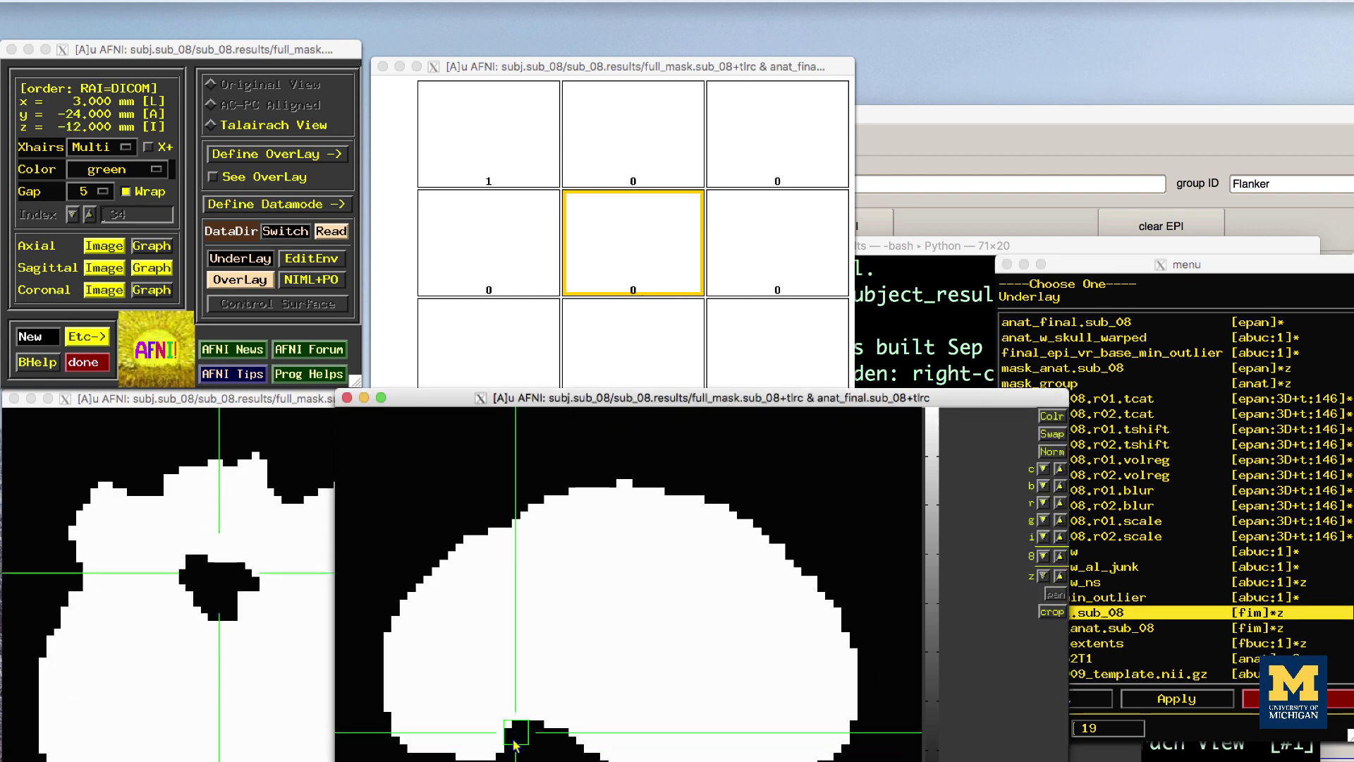
left_click(1114, 597)
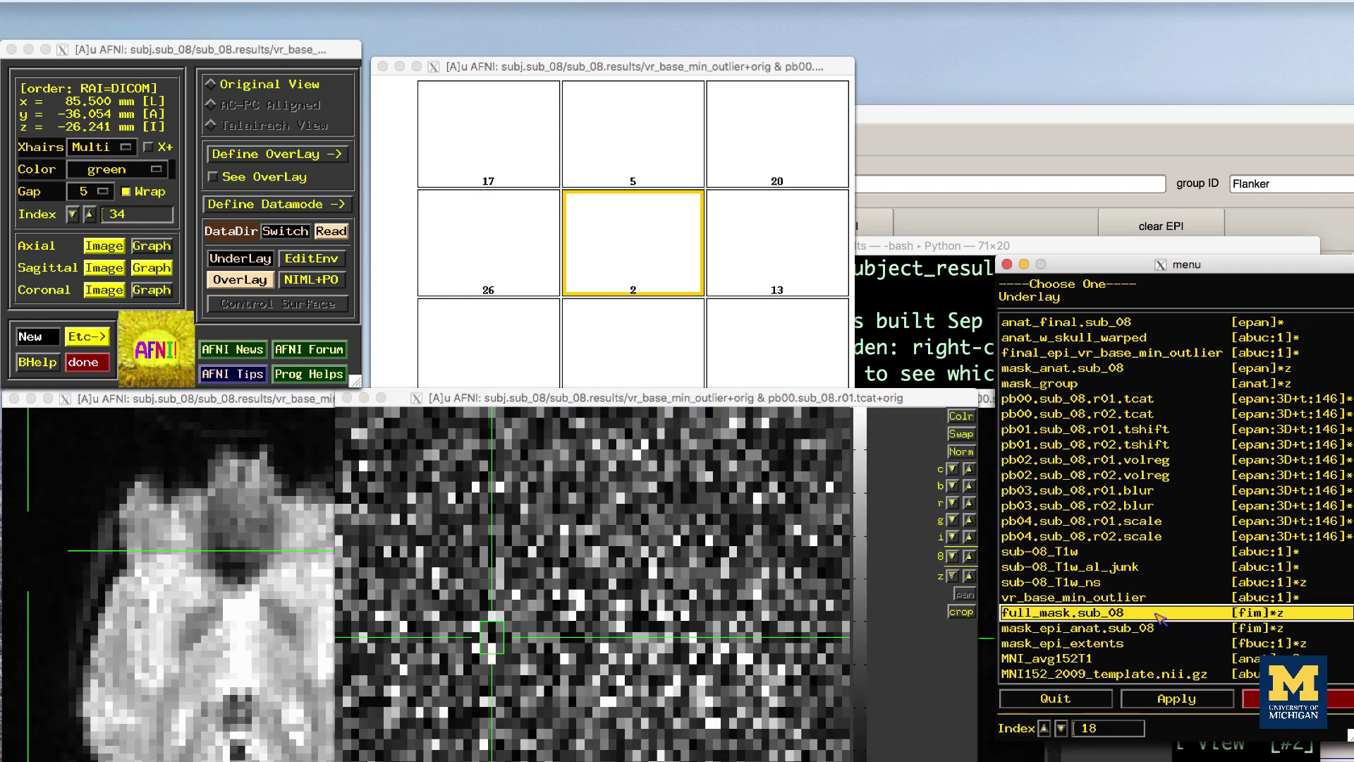
left_click(1158, 618)
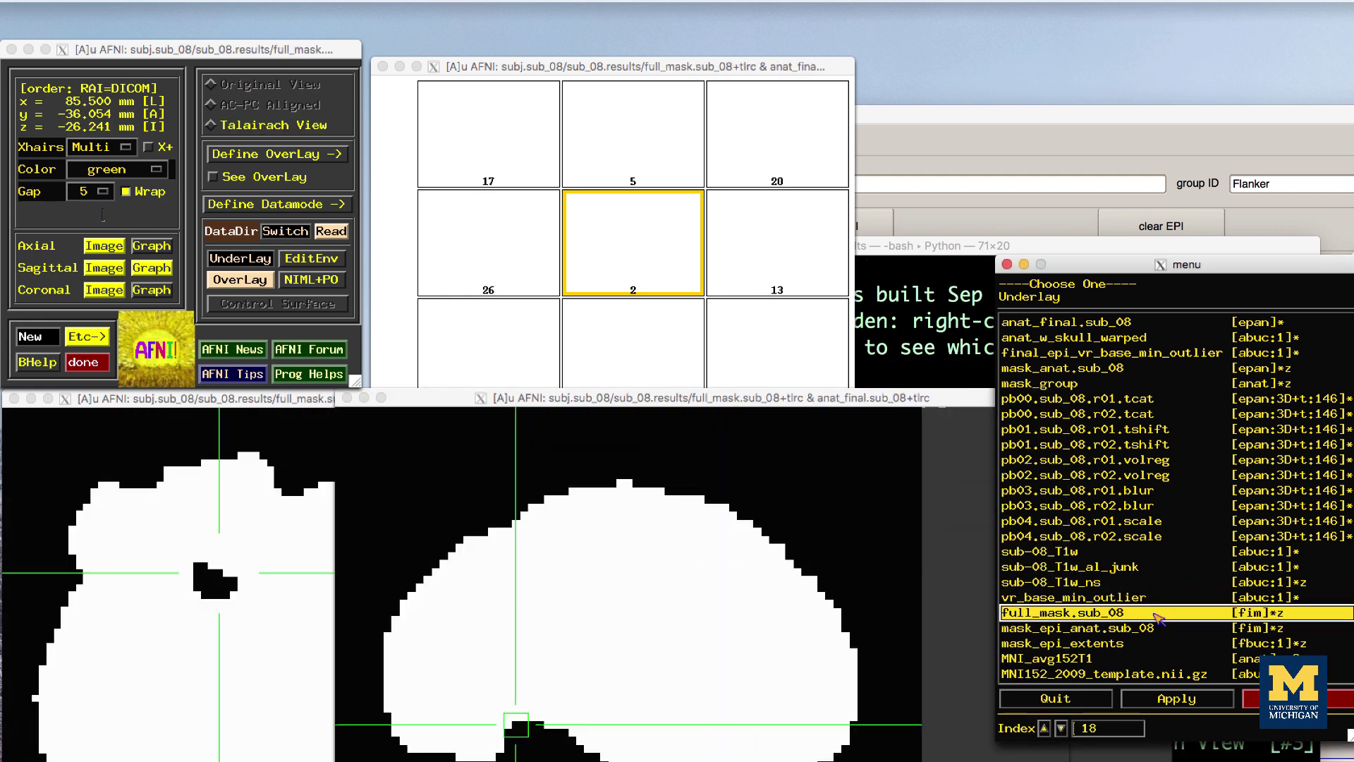
left_click(1063, 385)
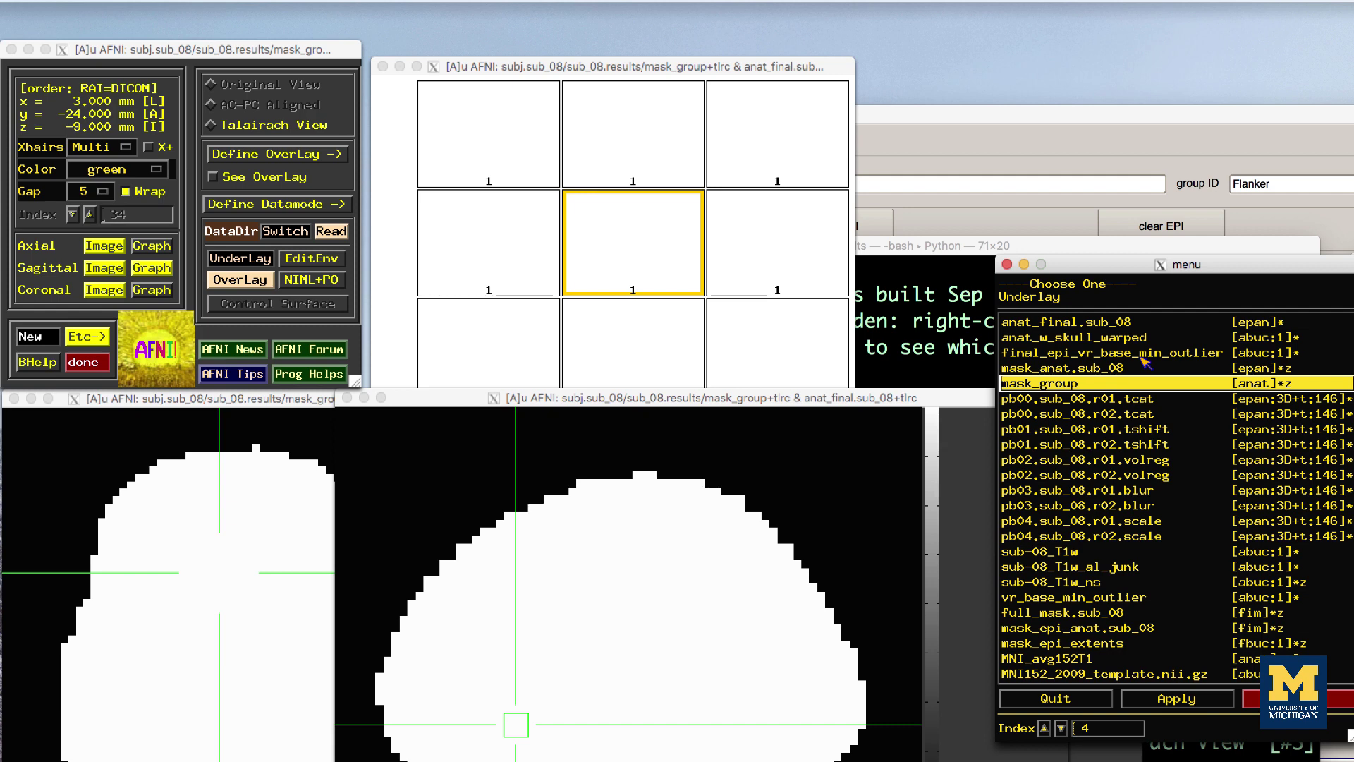
left_click(1121, 342)
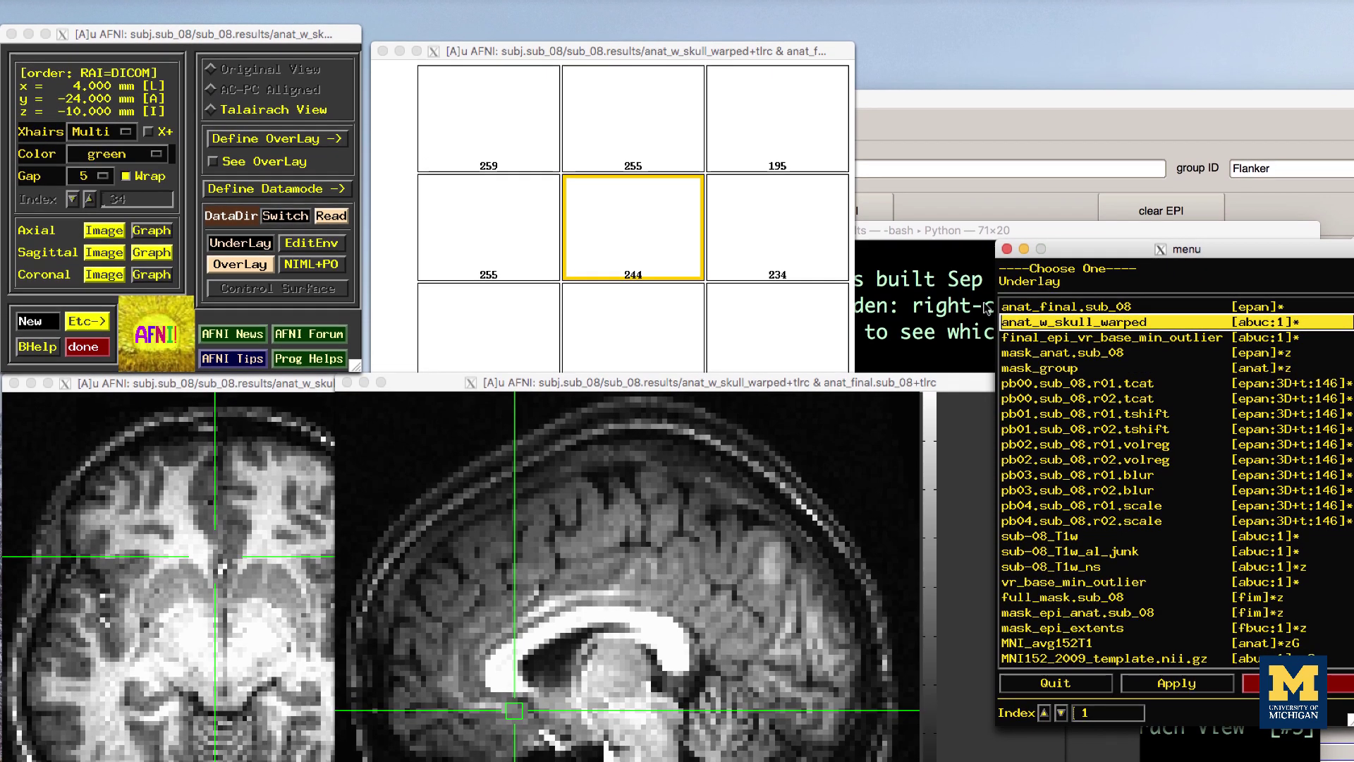
Step: Run cp ~/abin/MNI_avg152T1+tlrc* . in the terminal
left_click(988, 308)
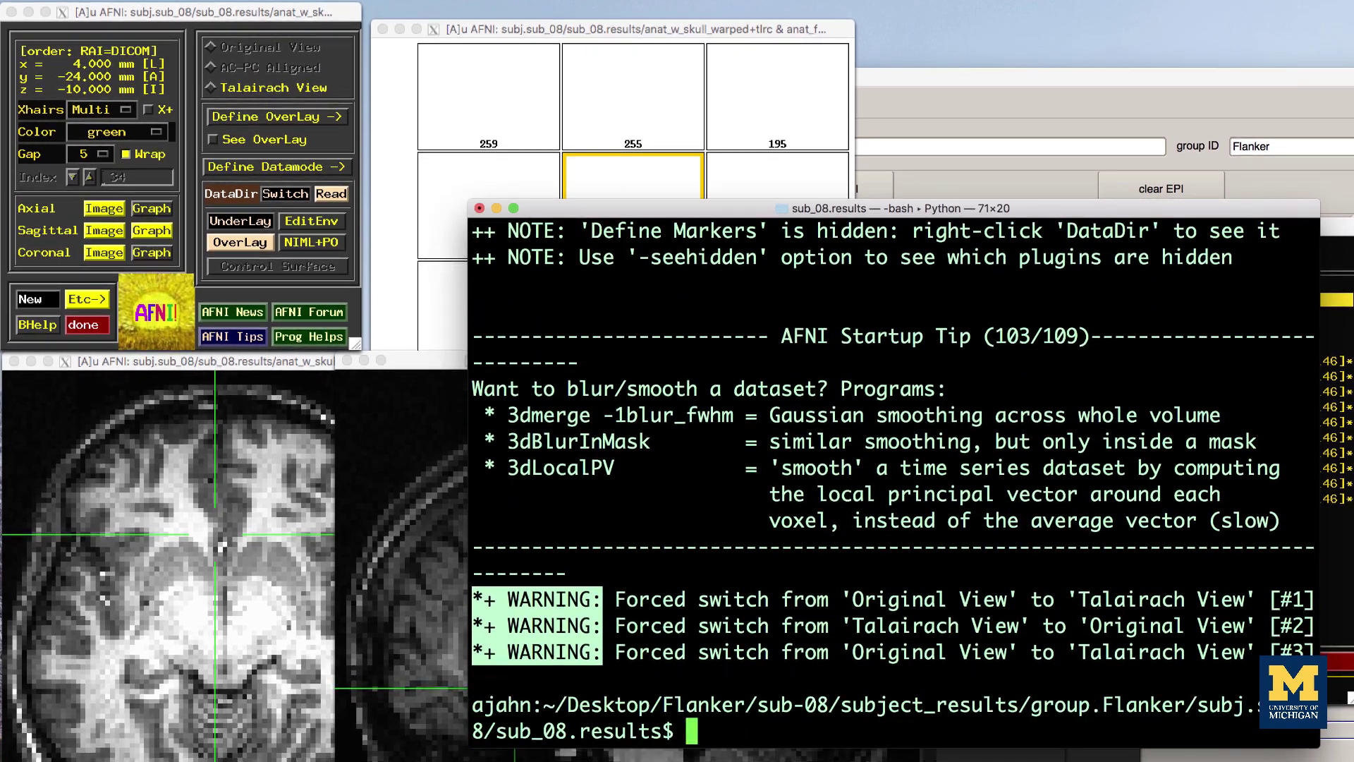
type("cp ~/abin/MNI")
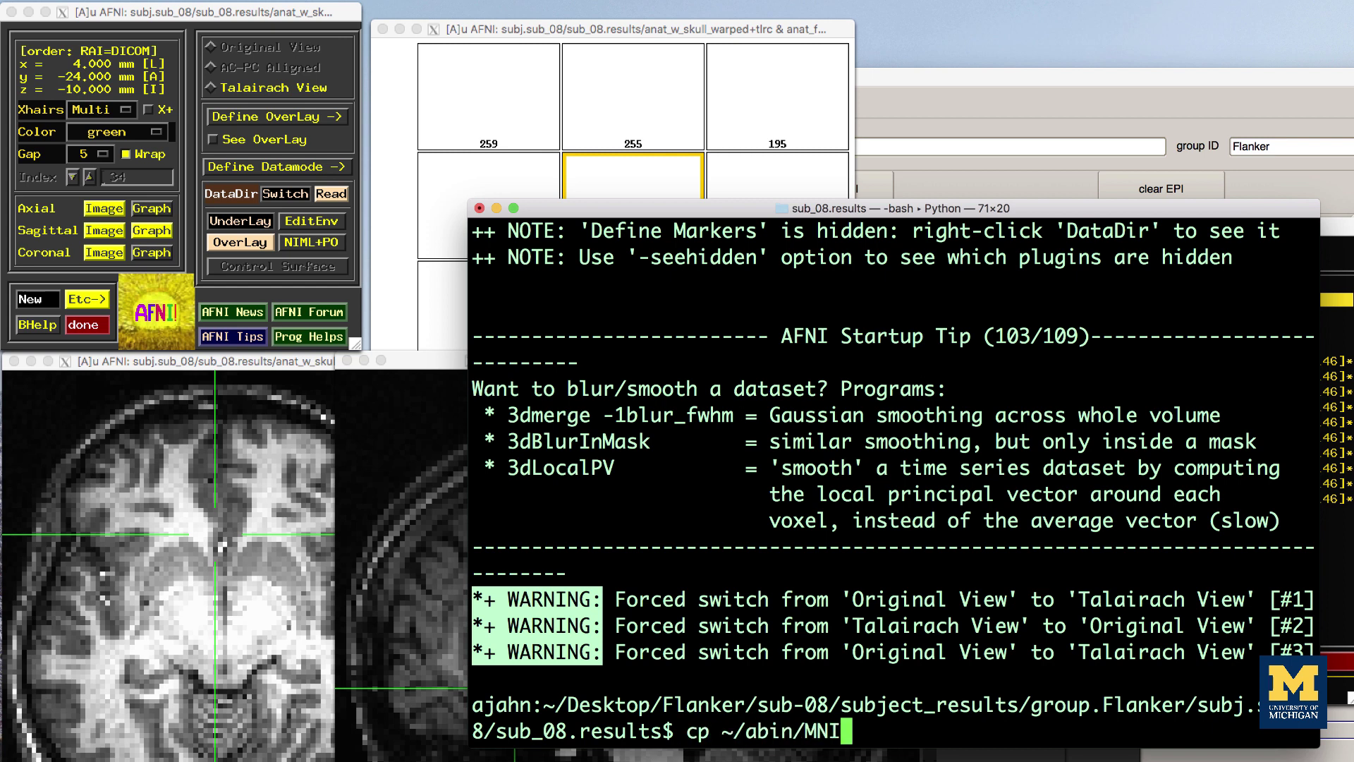
type("_avg1")
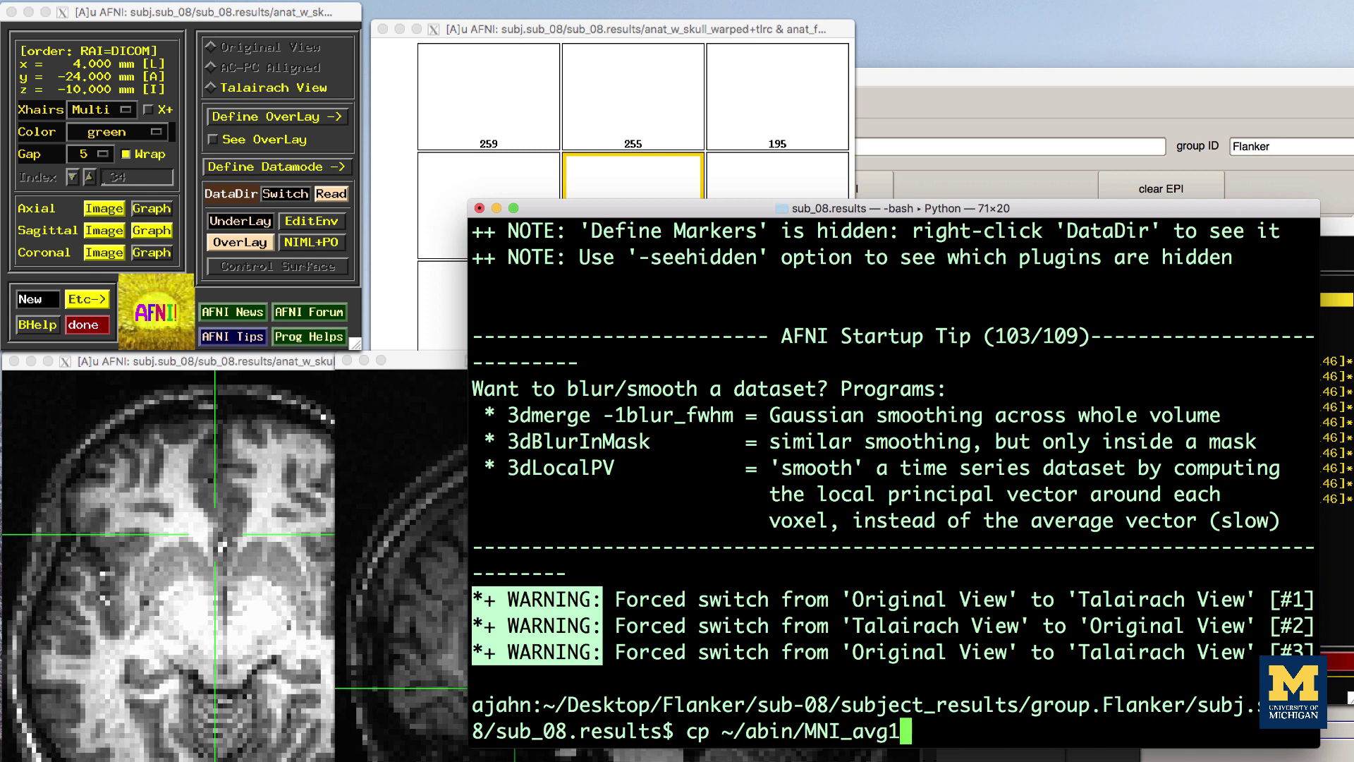
type("52T1+tlrc")
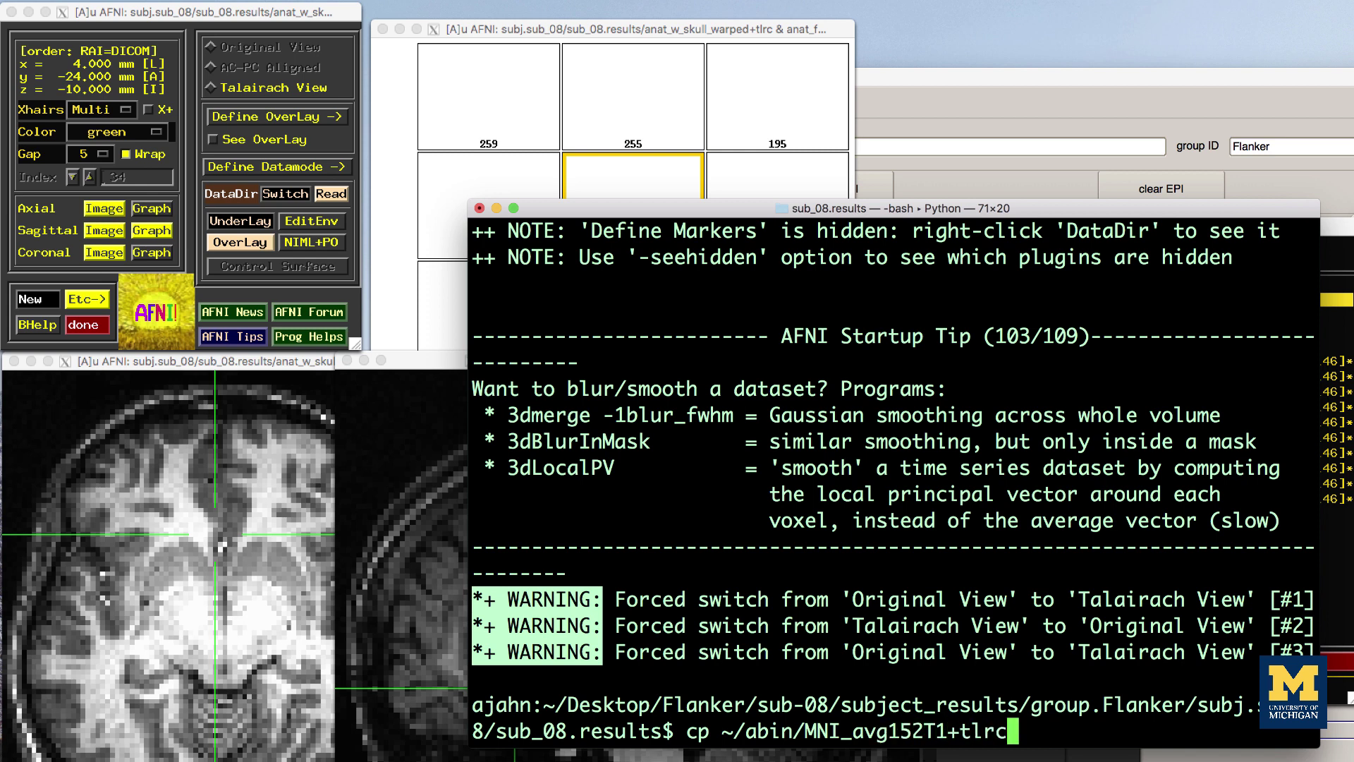
type("* .")
key("Return")
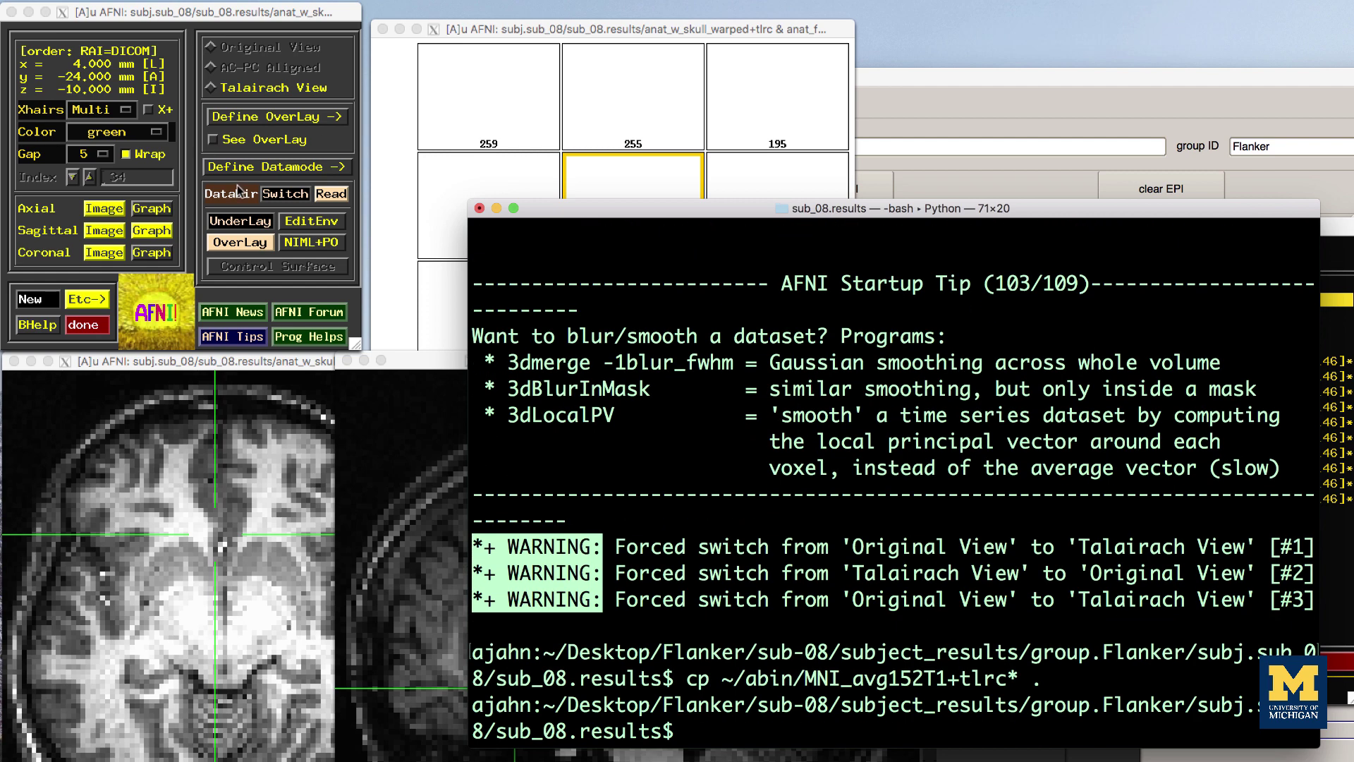
Step: Set MNI152_2009_template.nii.gz as underlay and anat_w_skull_warped as overlay
left_click(239, 221)
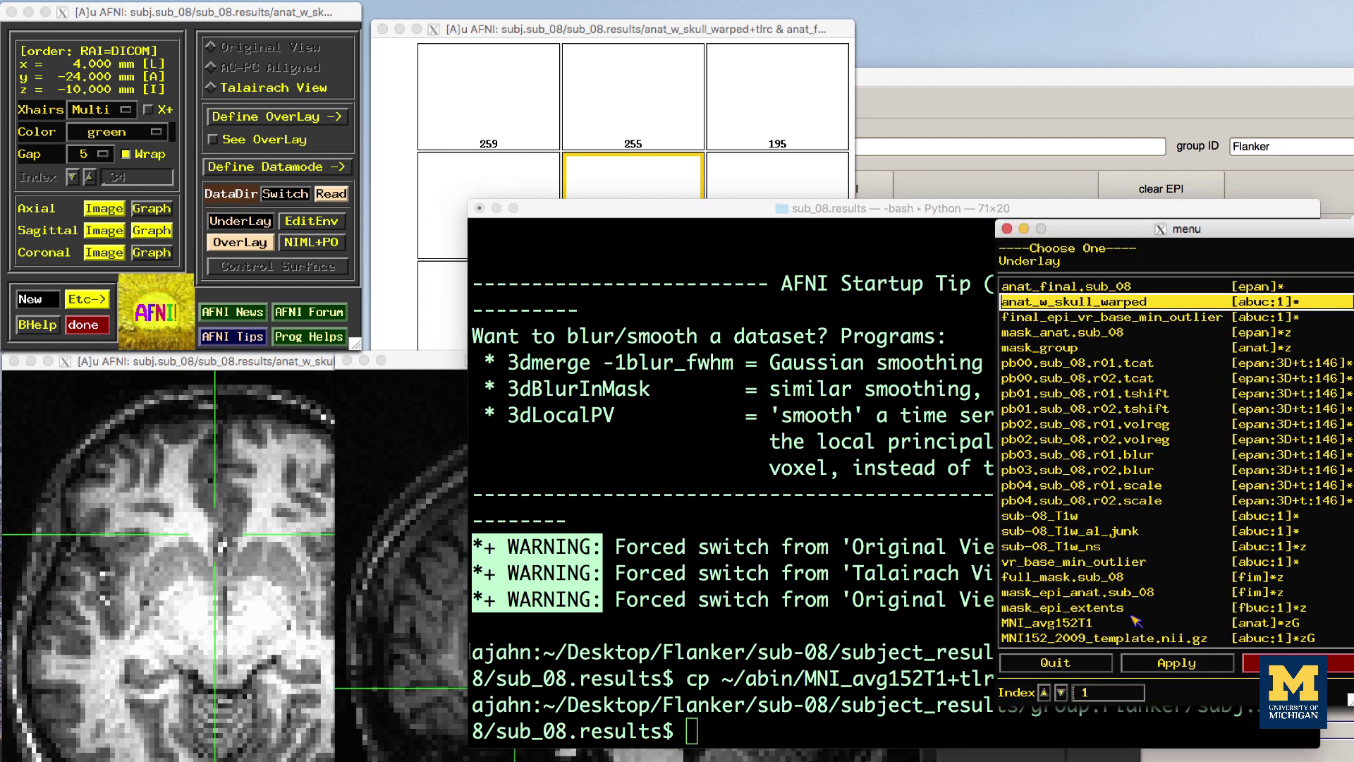
left_click(1132, 638)
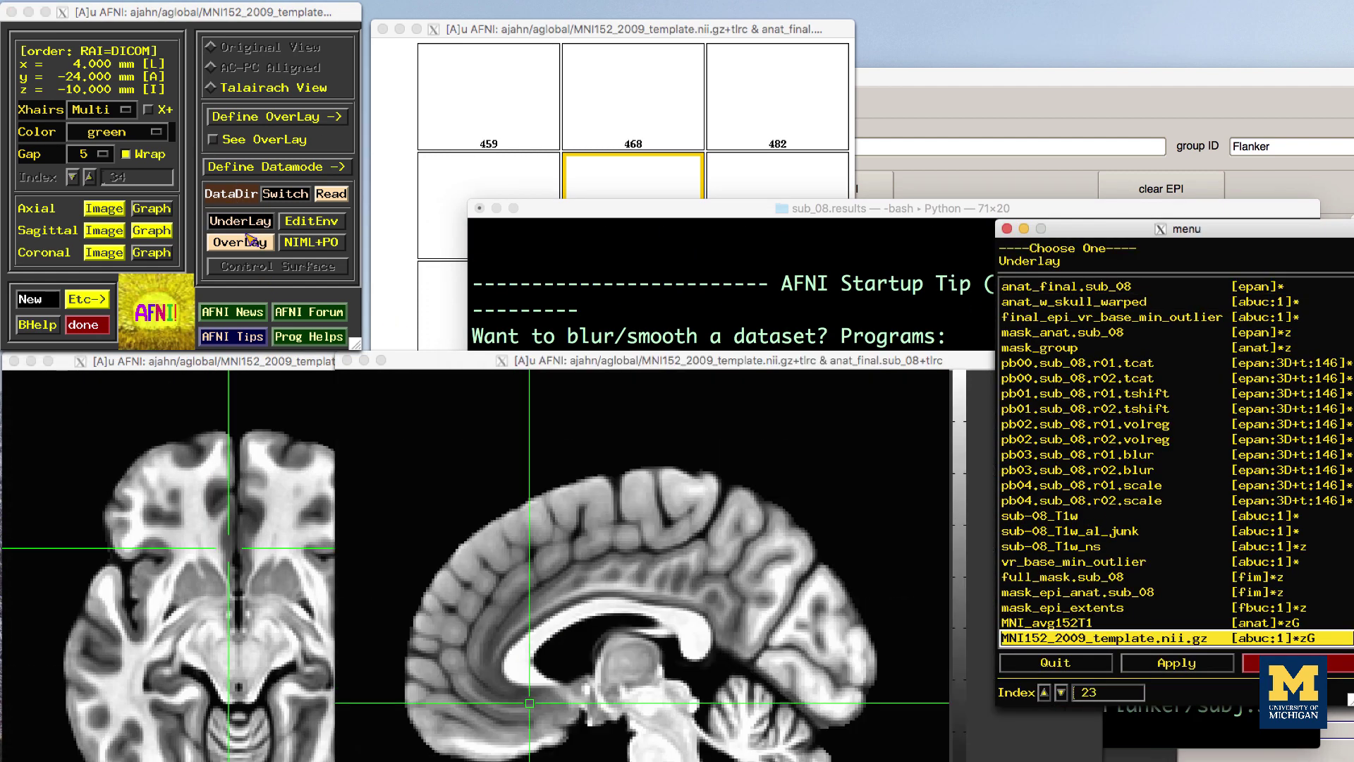
left_click(248, 241)
left_click(357, 325)
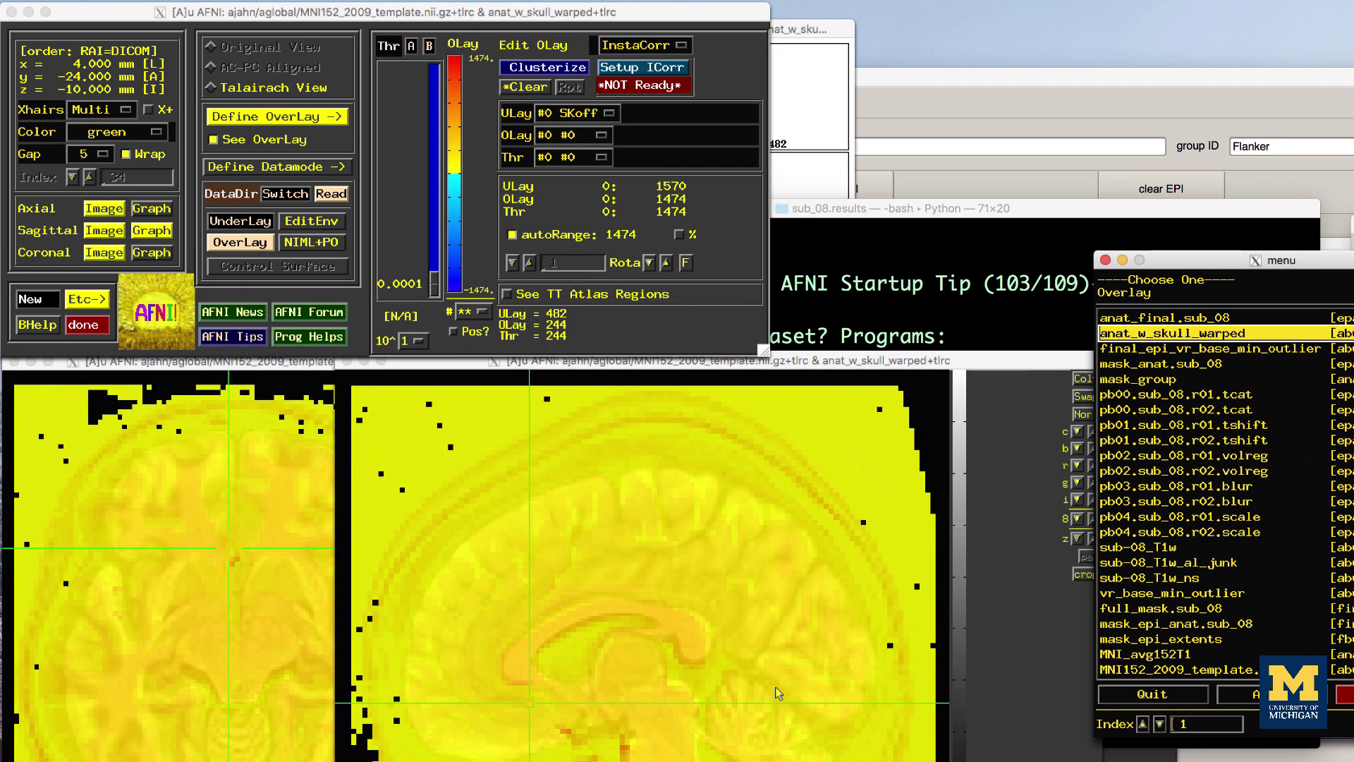
Step: Toggle between the warped anatomy and the template to compare their alignment
left_click(628, 658)
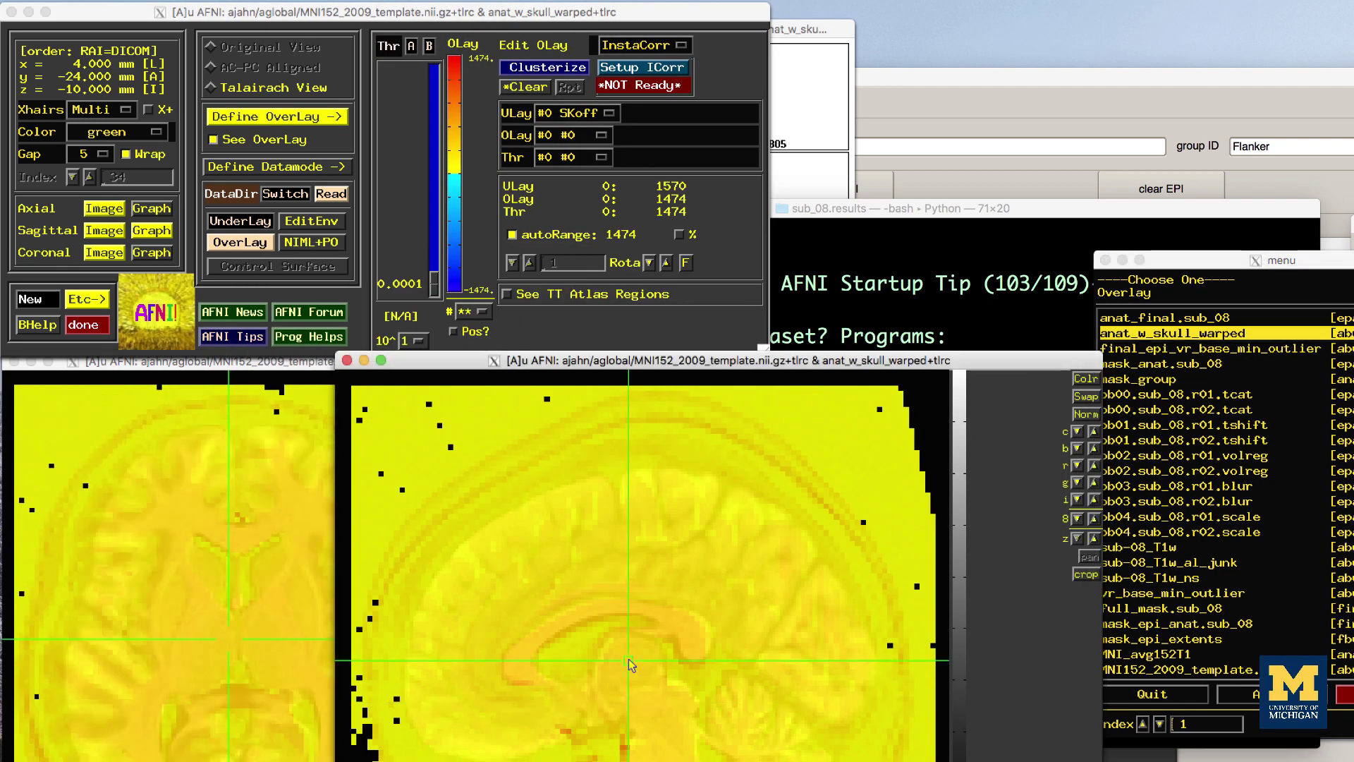
key("o")
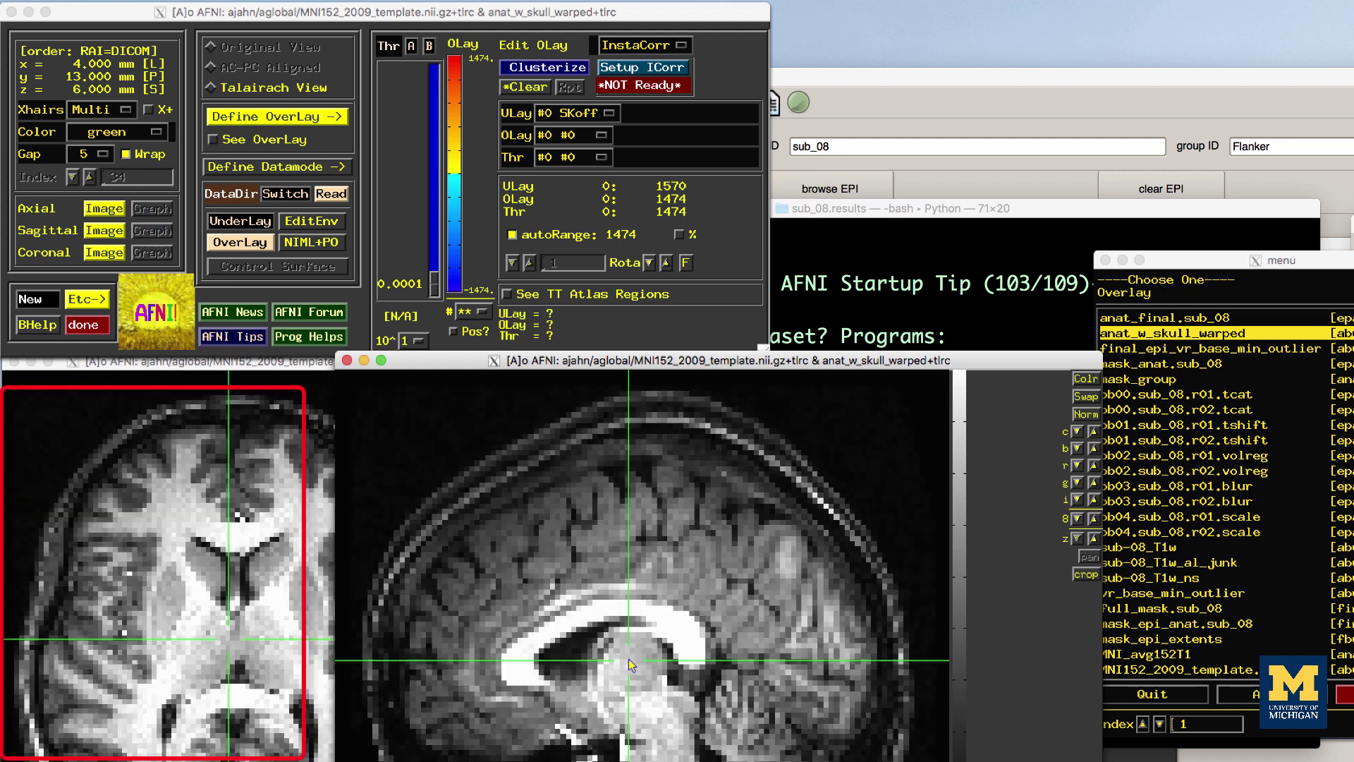
key("u")
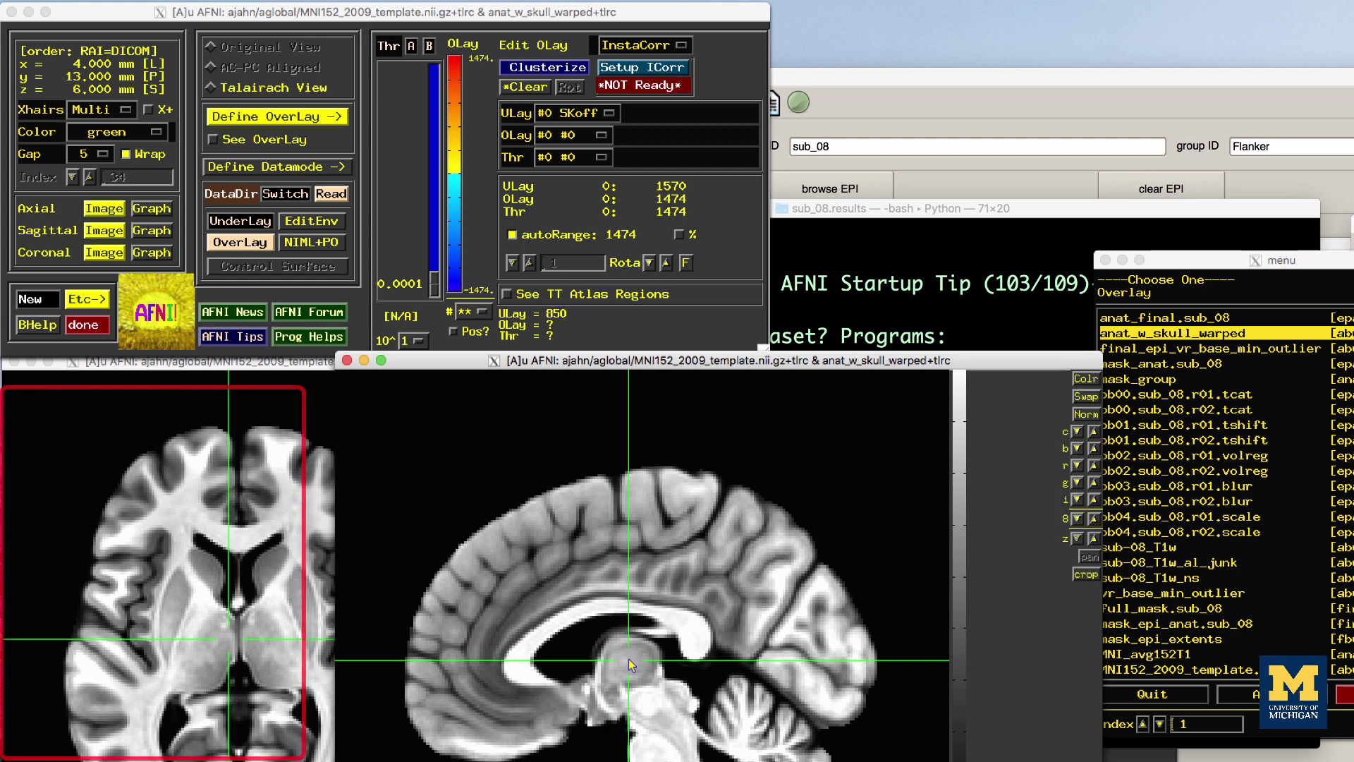
key("u")
key("u")
key("u")
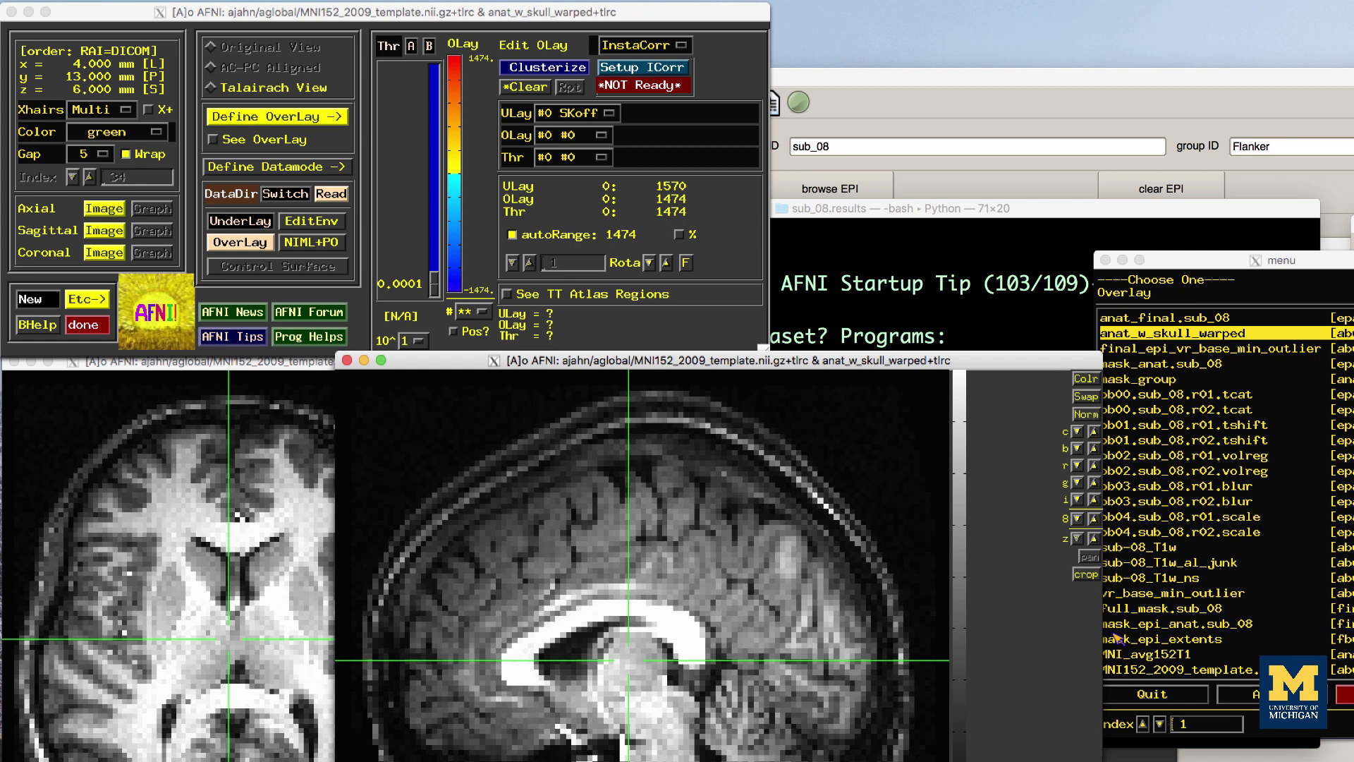
Step: Make anat_final.sub_08 the underlay and inspect it in the sagittal and axial images
left_click(1246, 263)
left_click(239, 222)
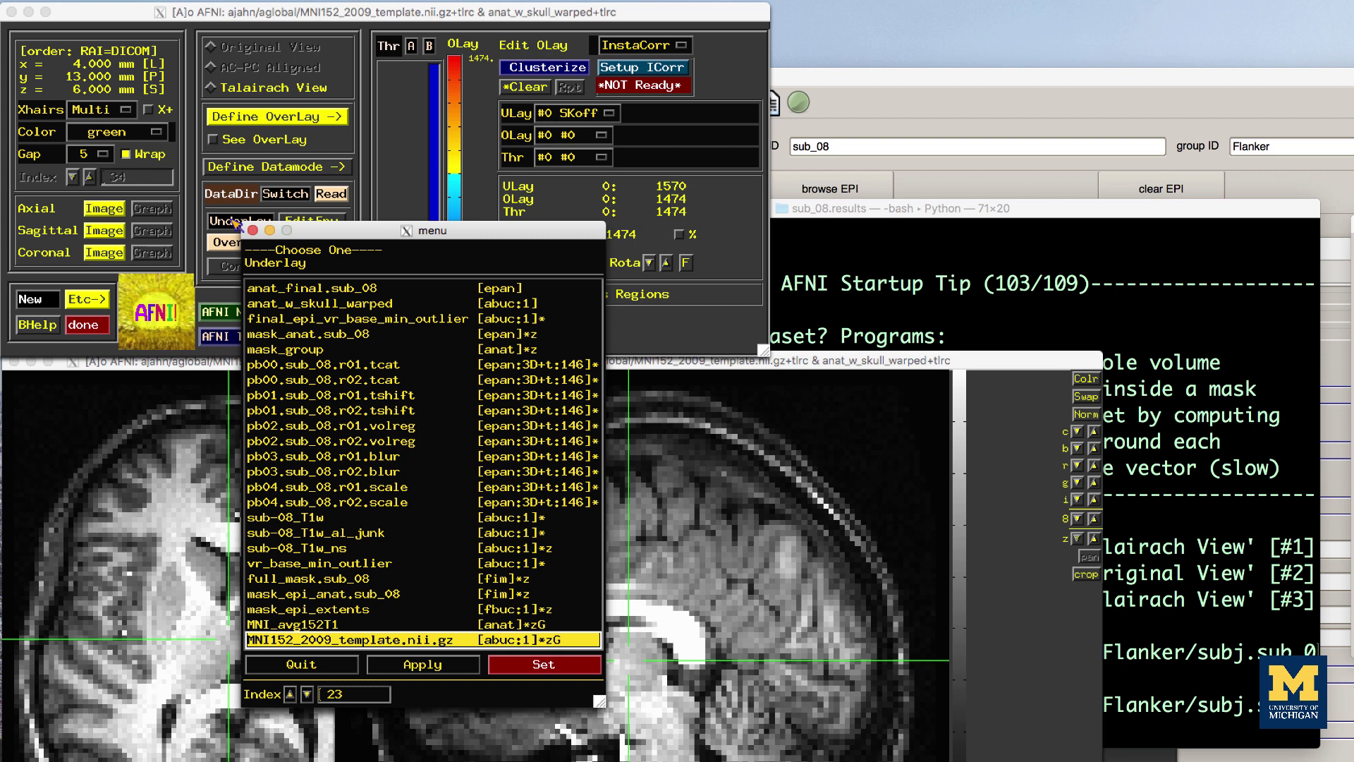
left_click(326, 289)
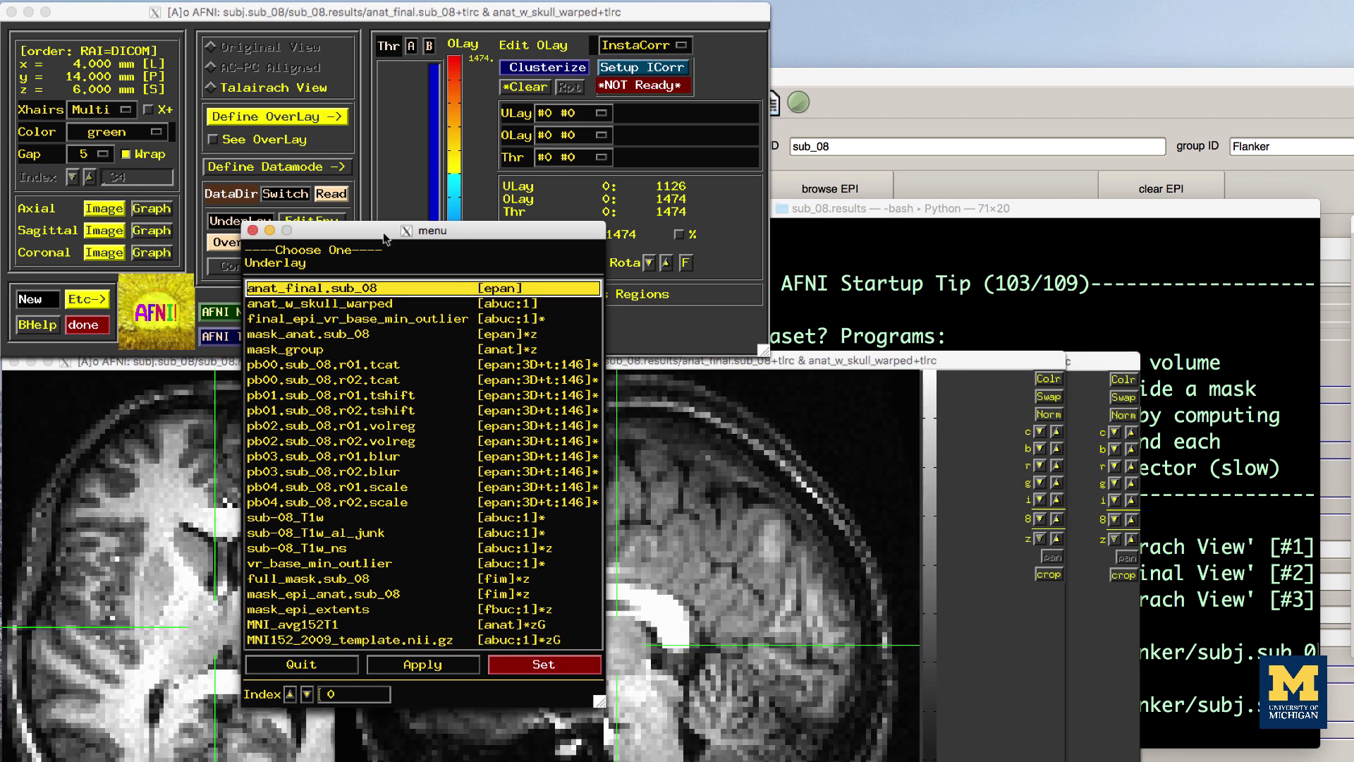
left_click_drag(387, 239, 1170, 232)
left_click(558, 598)
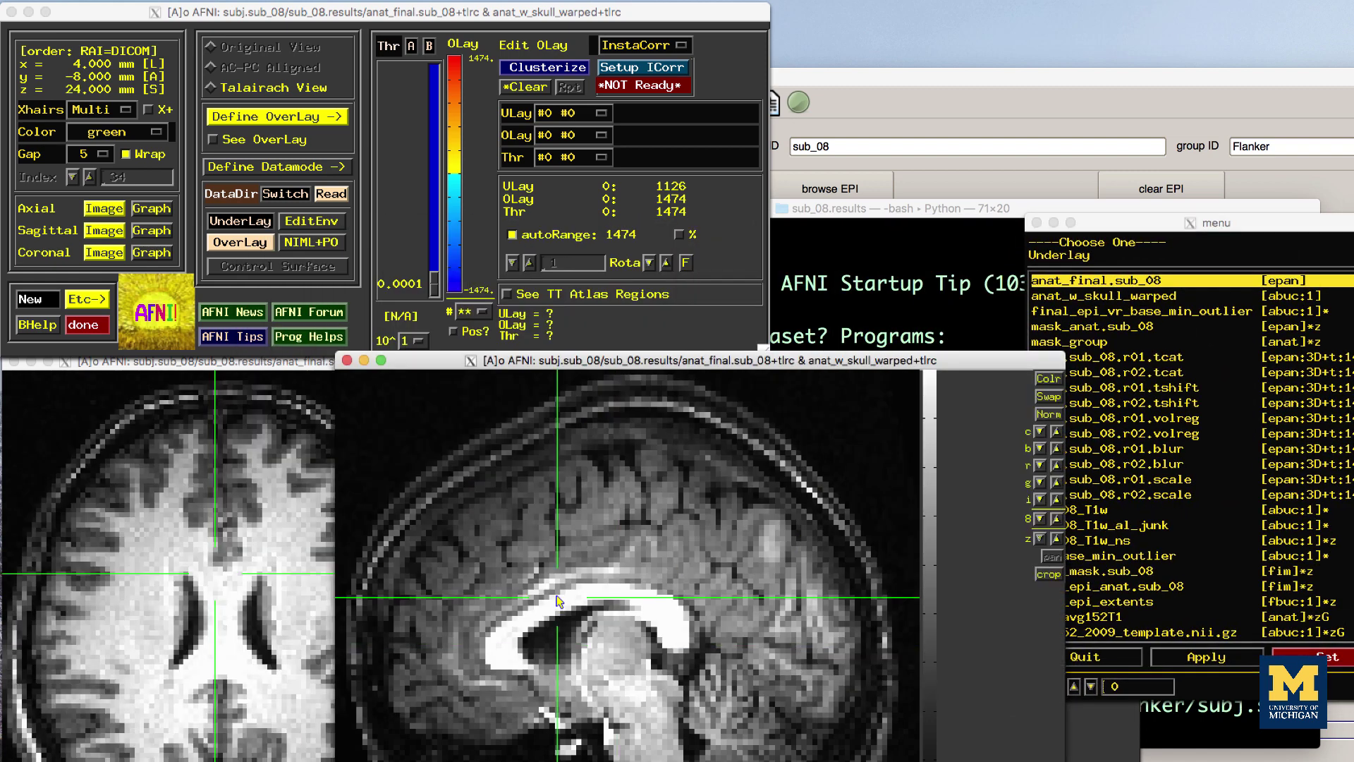
key("u")
key("u")
key("u")
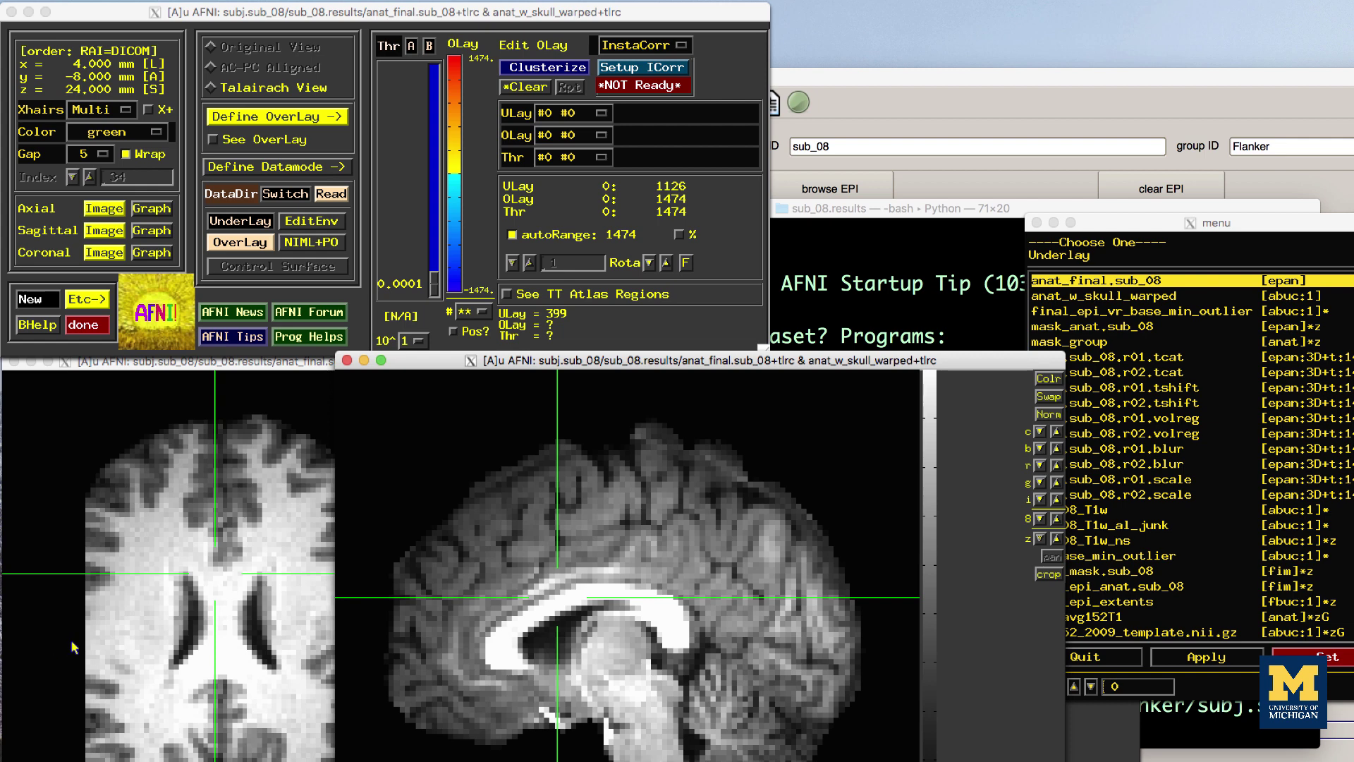
left_click(73, 644)
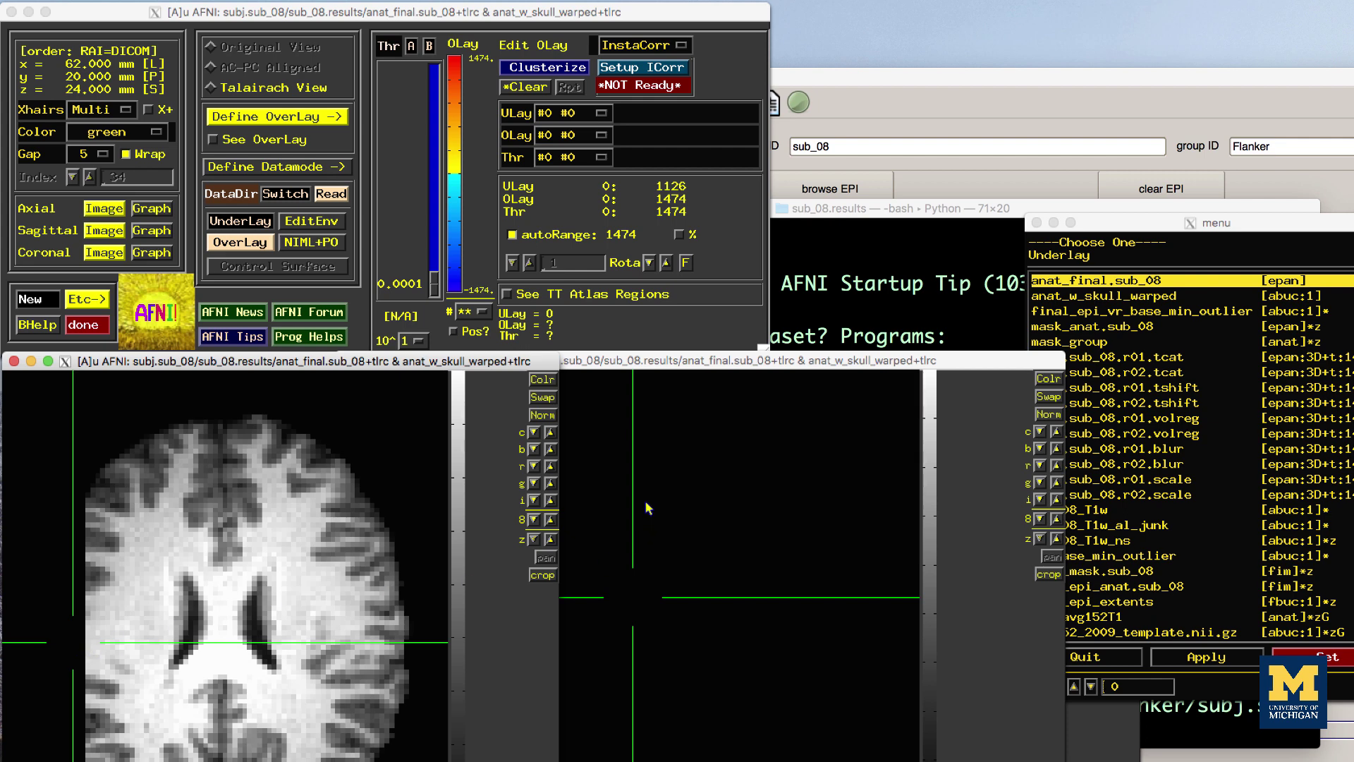
Step: List the parent folder, highlight output.proc.sub_08, and switch to the processing log window
left_click(835, 321)
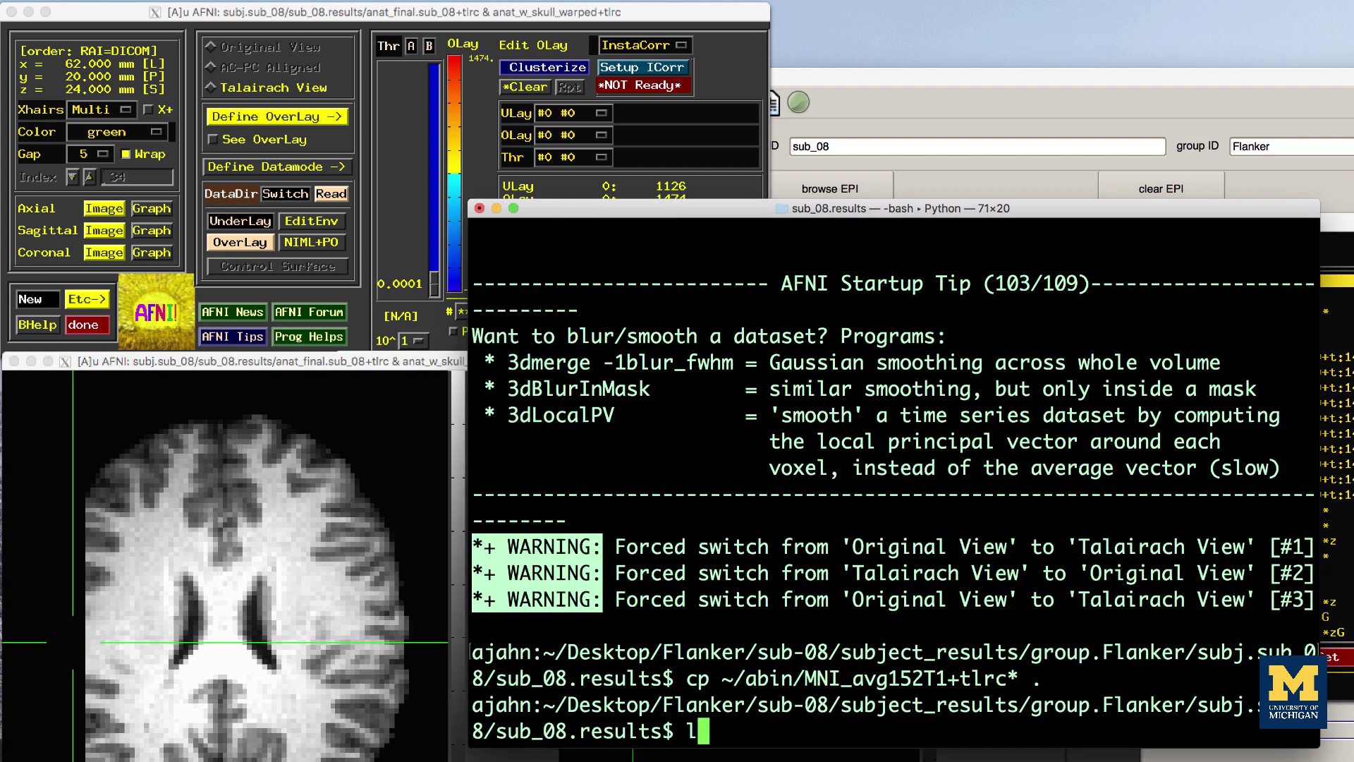
type("..")
key("Return")
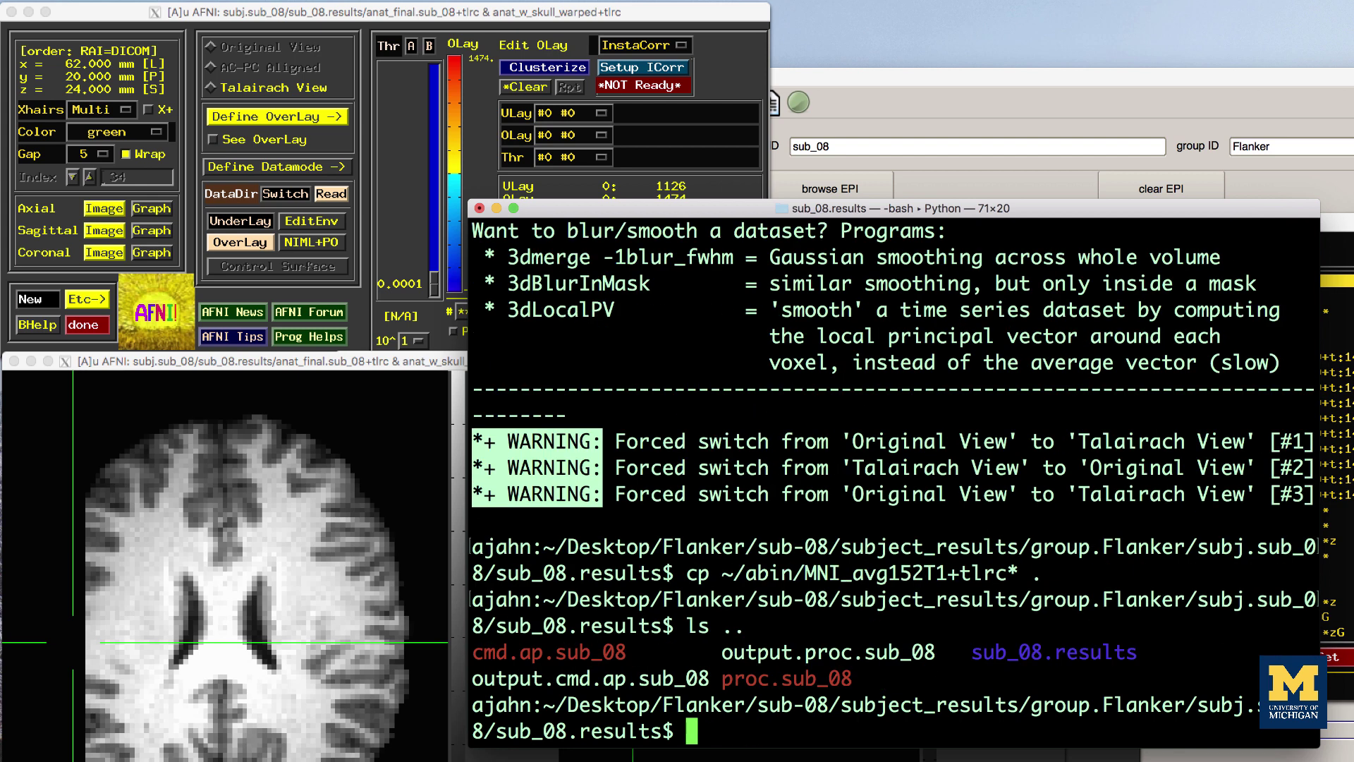
left_click_drag(936, 652, 712, 652)
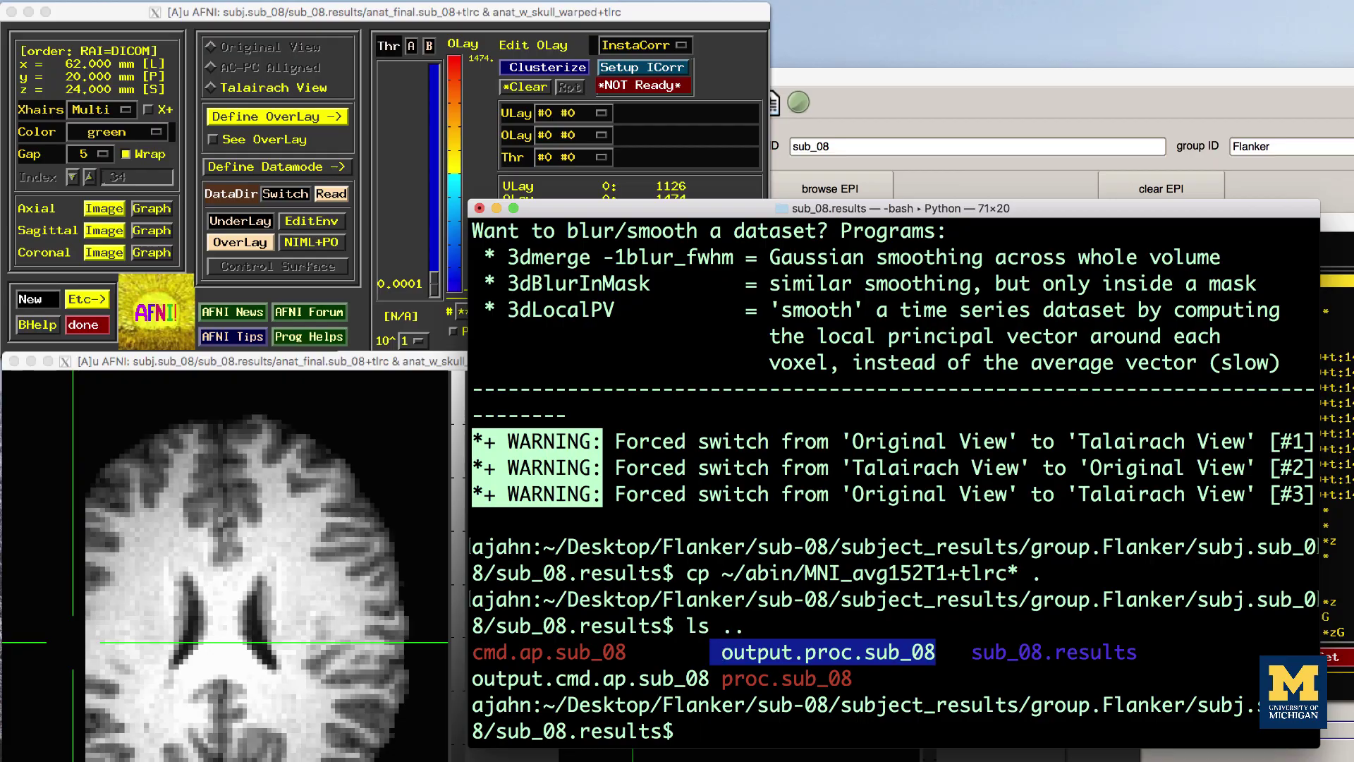
key("super+Tab")
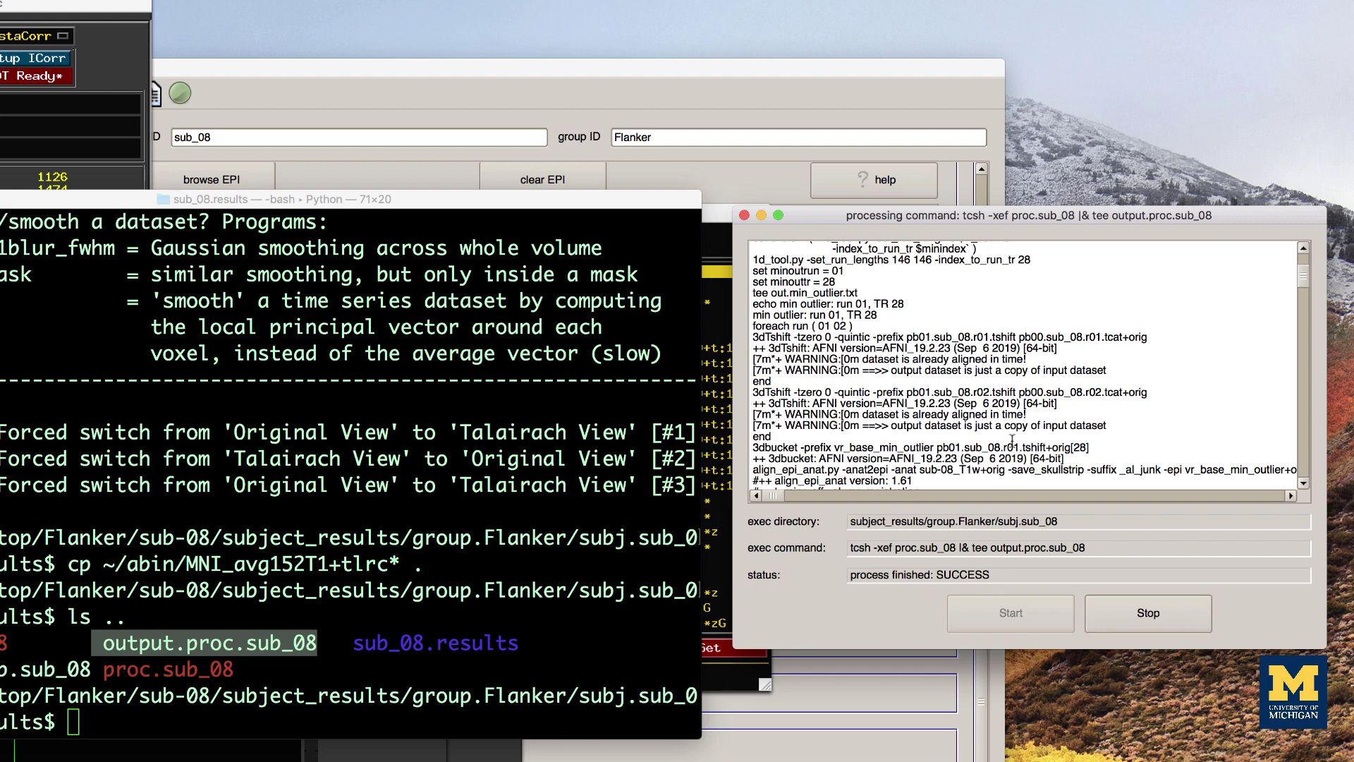
scroll(1011, 440, "down", 20)
scroll(1011, 440, "down", 8)
scroll(1012, 442, "down", 10)
scroll(1011, 440, "down", 8)
scroll(1011, 440, "down", 8)
scroll(1011, 440, "down", 10)
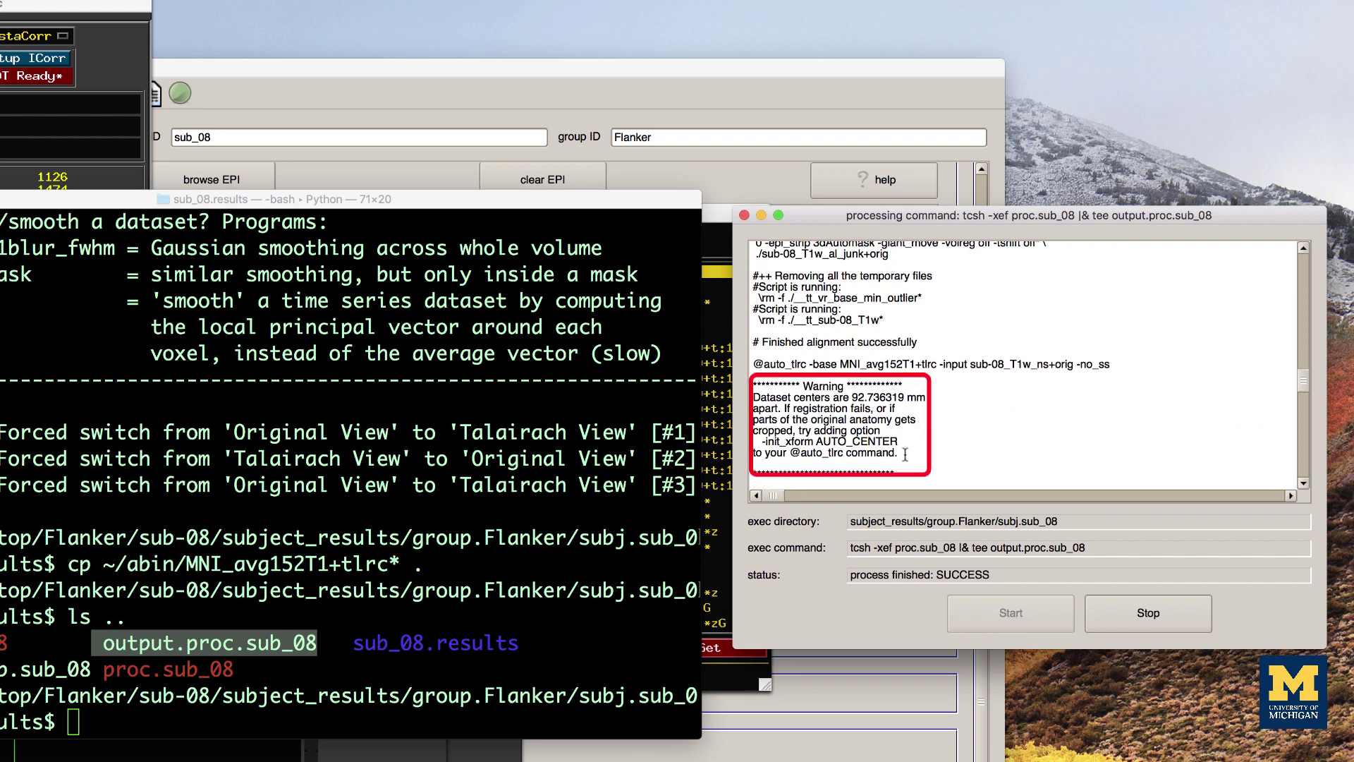
left_click_drag(904, 455, 750, 384)
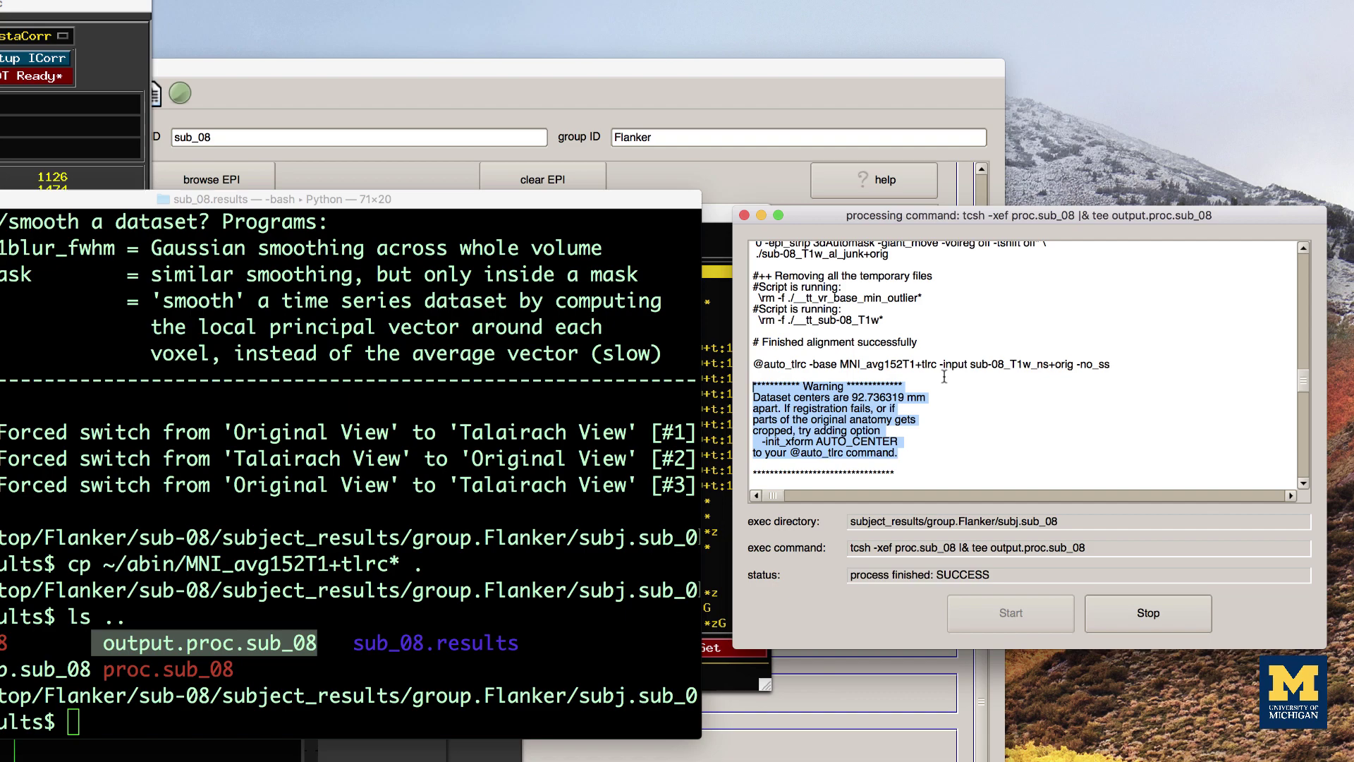
Step: In Terminal, cd .. to the subj.sub_08 folder and remove sub_08.results with rm -r
left_click(514, 509)
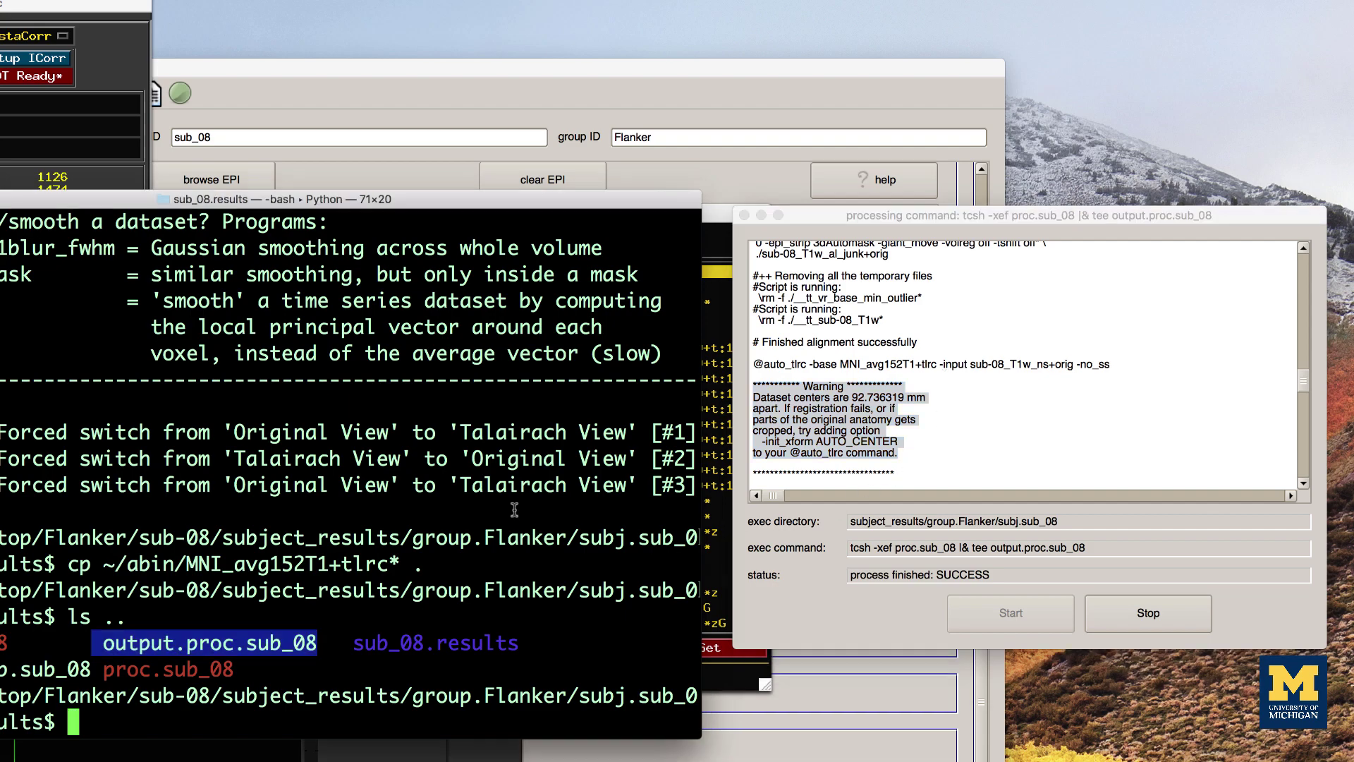
type("cd ..")
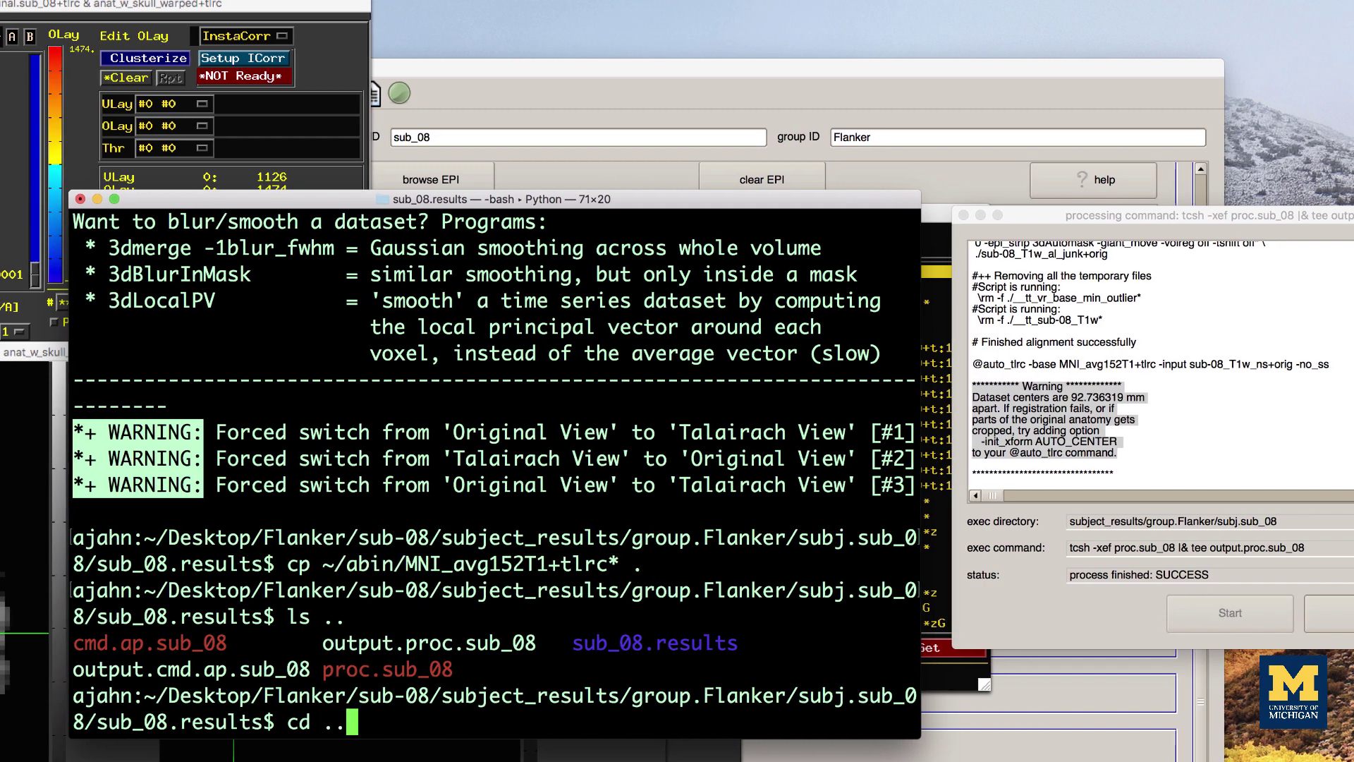
key("Return")
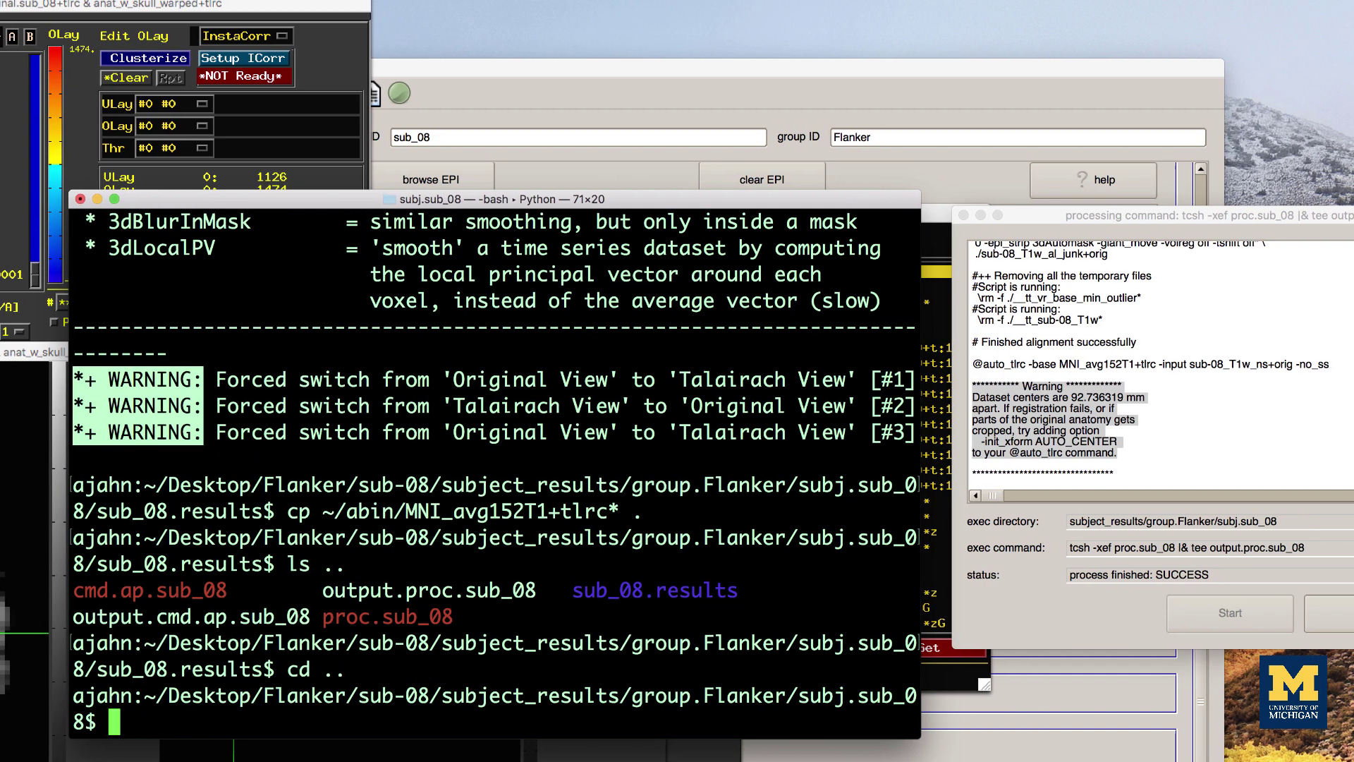
type("rm -r sub")
key("Tab")
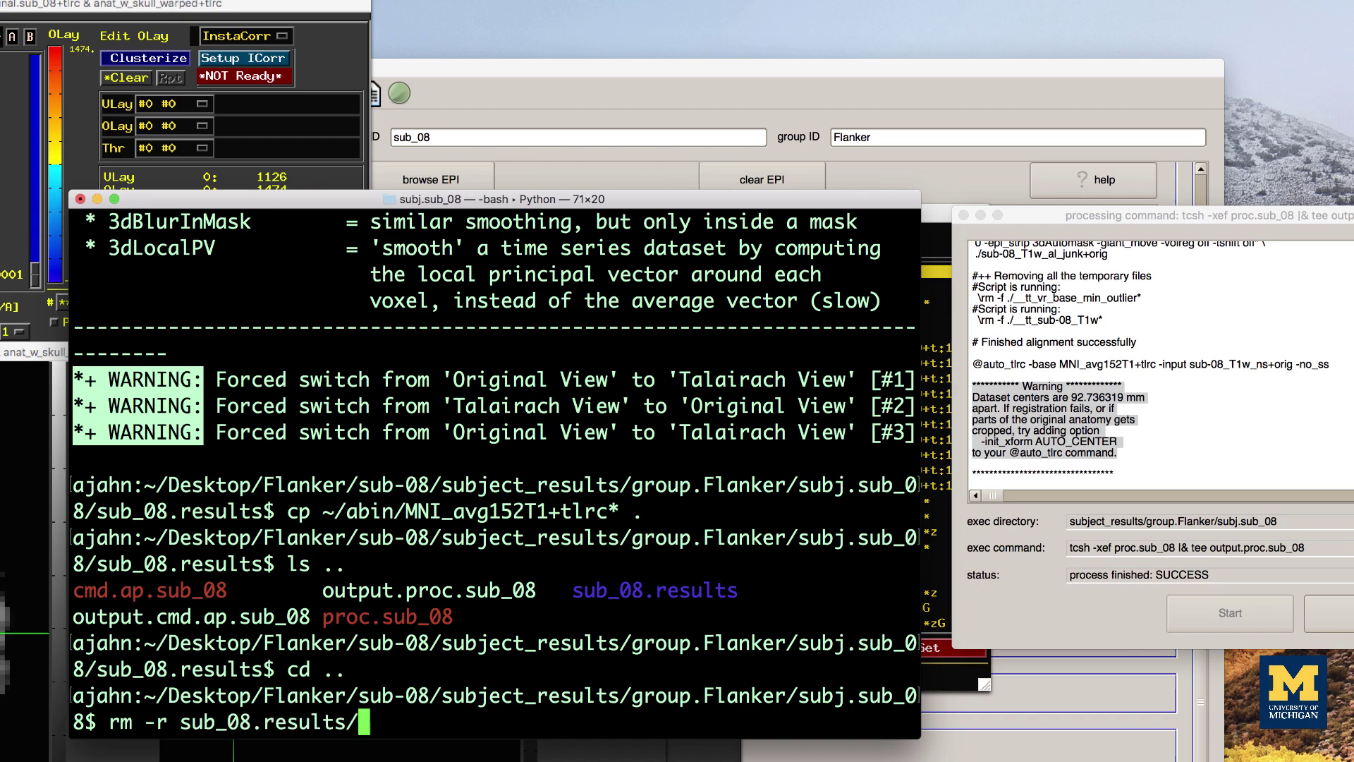
key("Return")
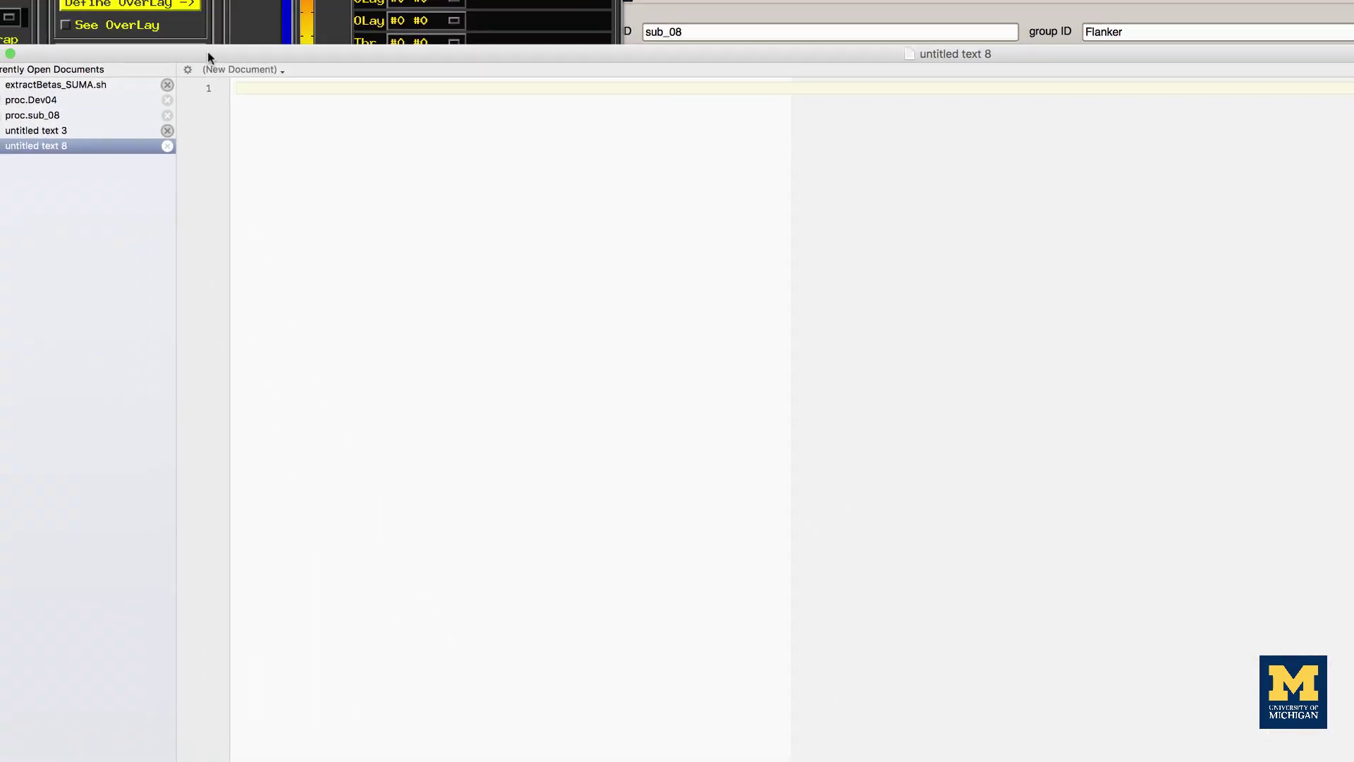
Step: Open the proc.sub_08 script in TextWrangler
left_click(15, 3)
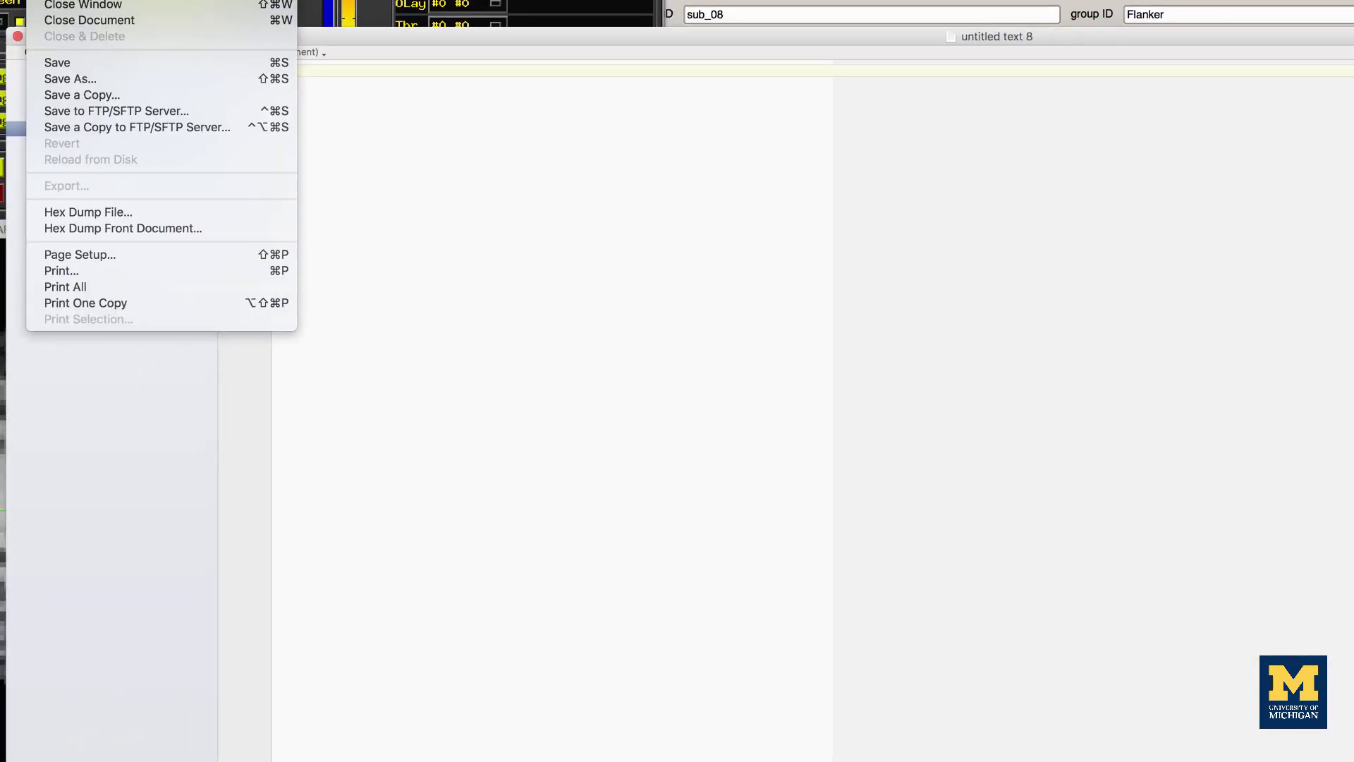
key("super+o")
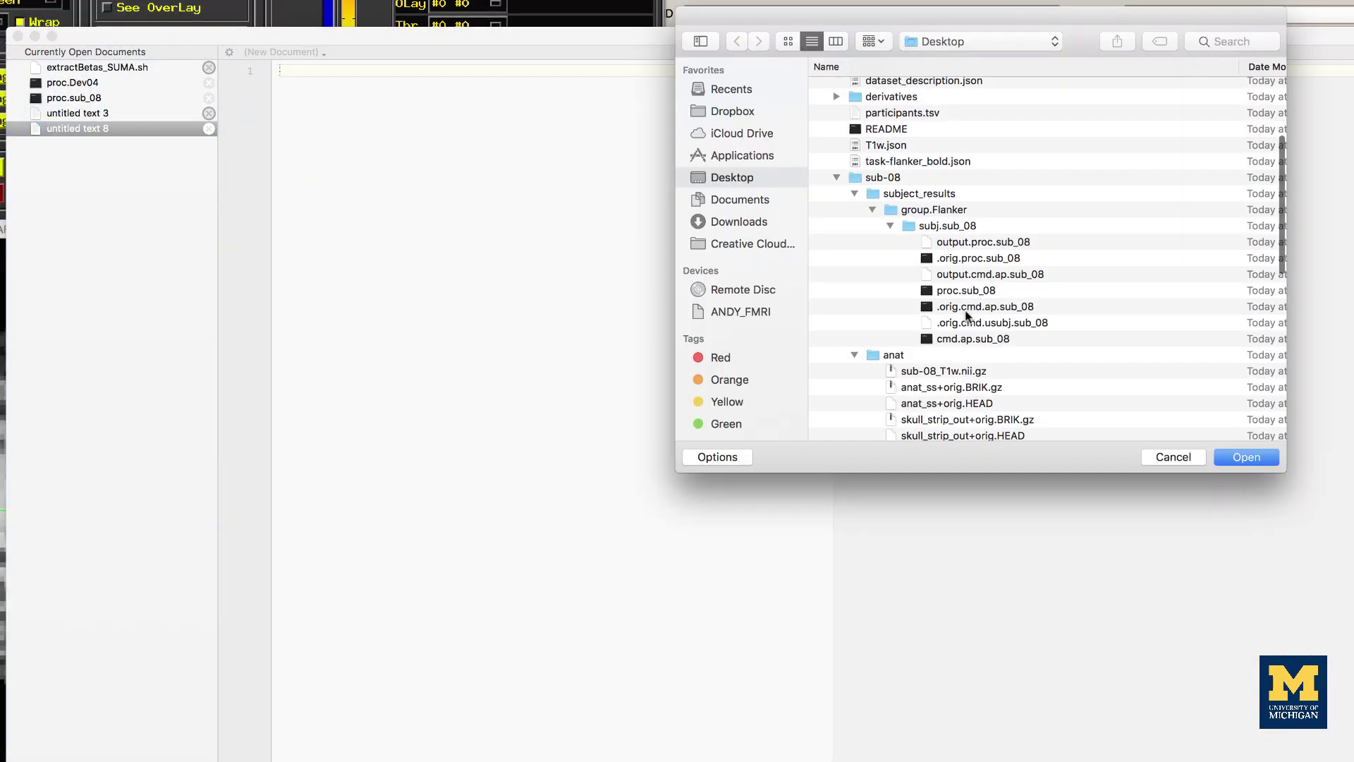
scroll(964, 316, "down", 1)
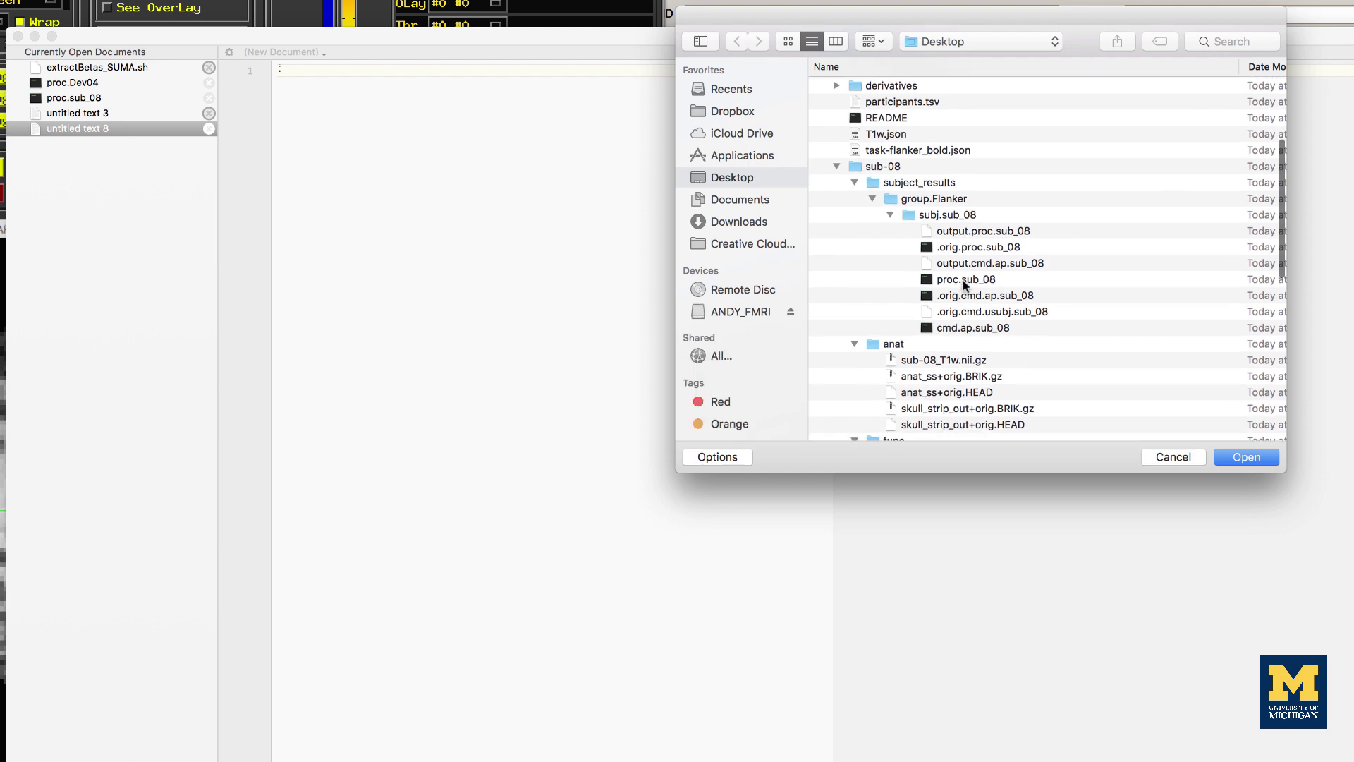
double_click(965, 280)
scroll(777, 192, "down", 8)
scroll(777, 192, "down", 15)
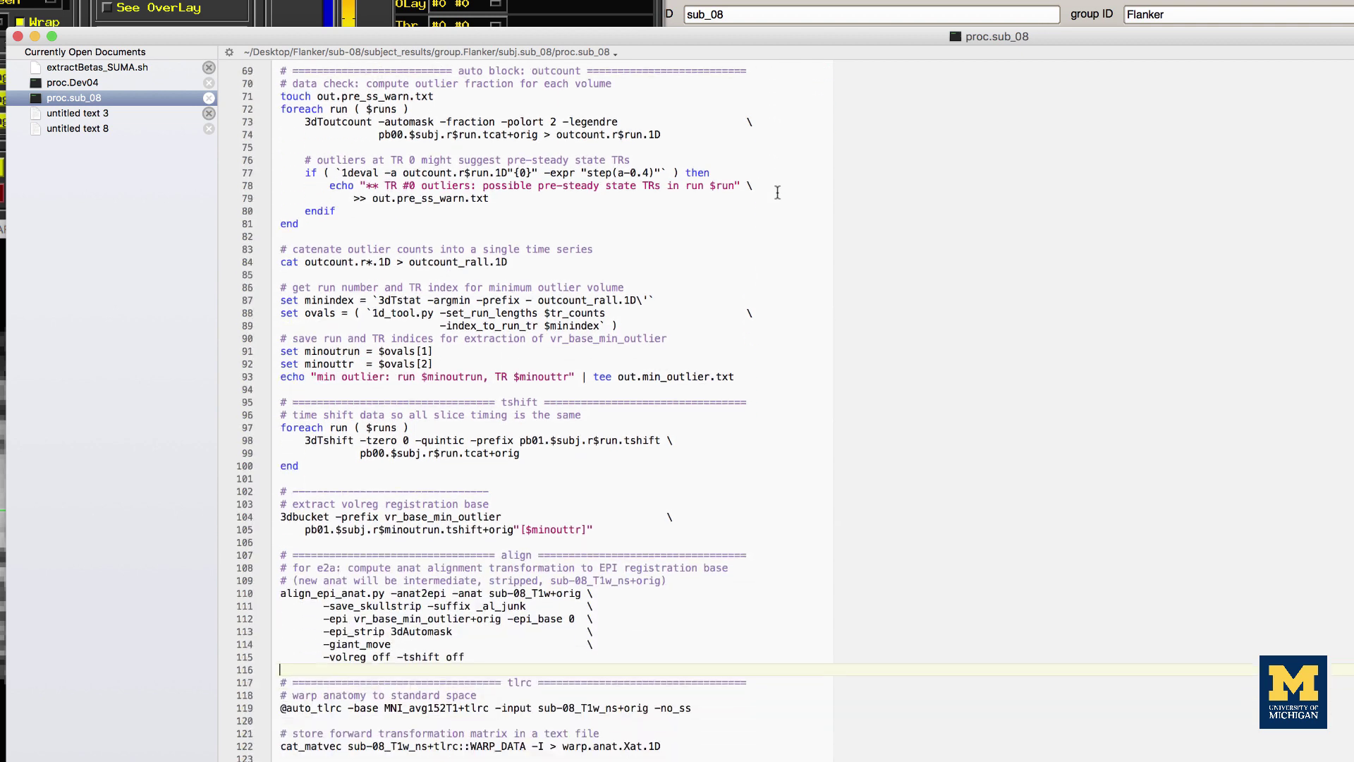
scroll(777, 193, "down", 6)
left_click(740, 325)
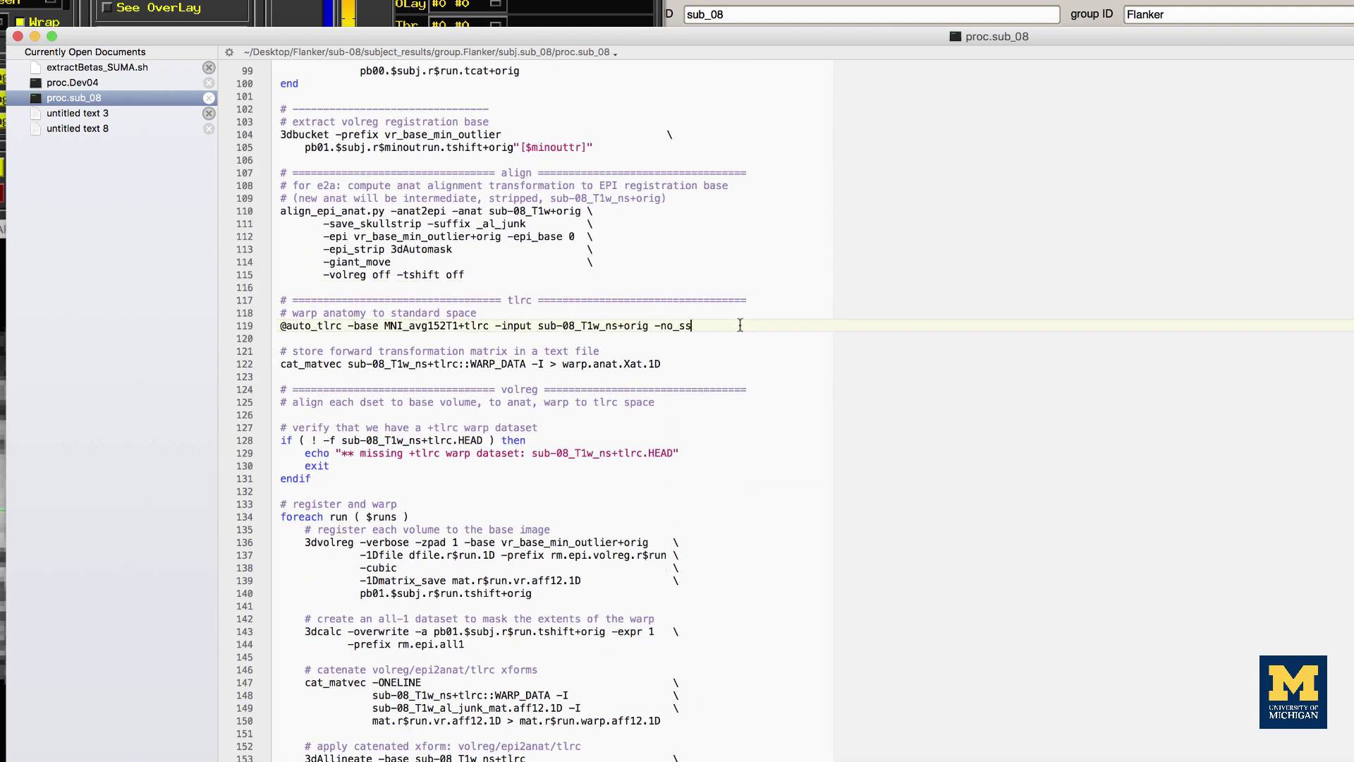
type("-init_xform AUTO_CENTER")
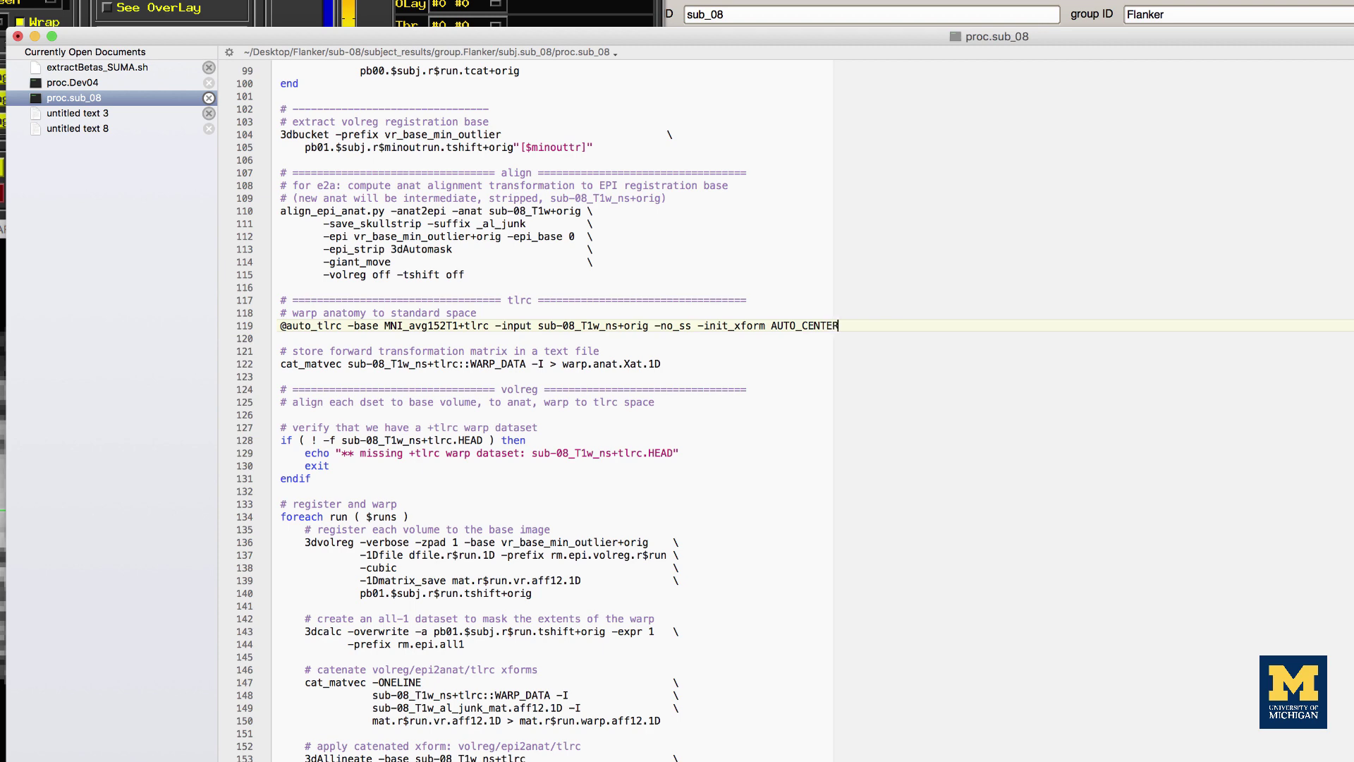
key("super+s")
Step: Rerun proc.sub_08 with tcsh in Terminal, then move into the regenerated sub_08.results folder
key("super+Tab")
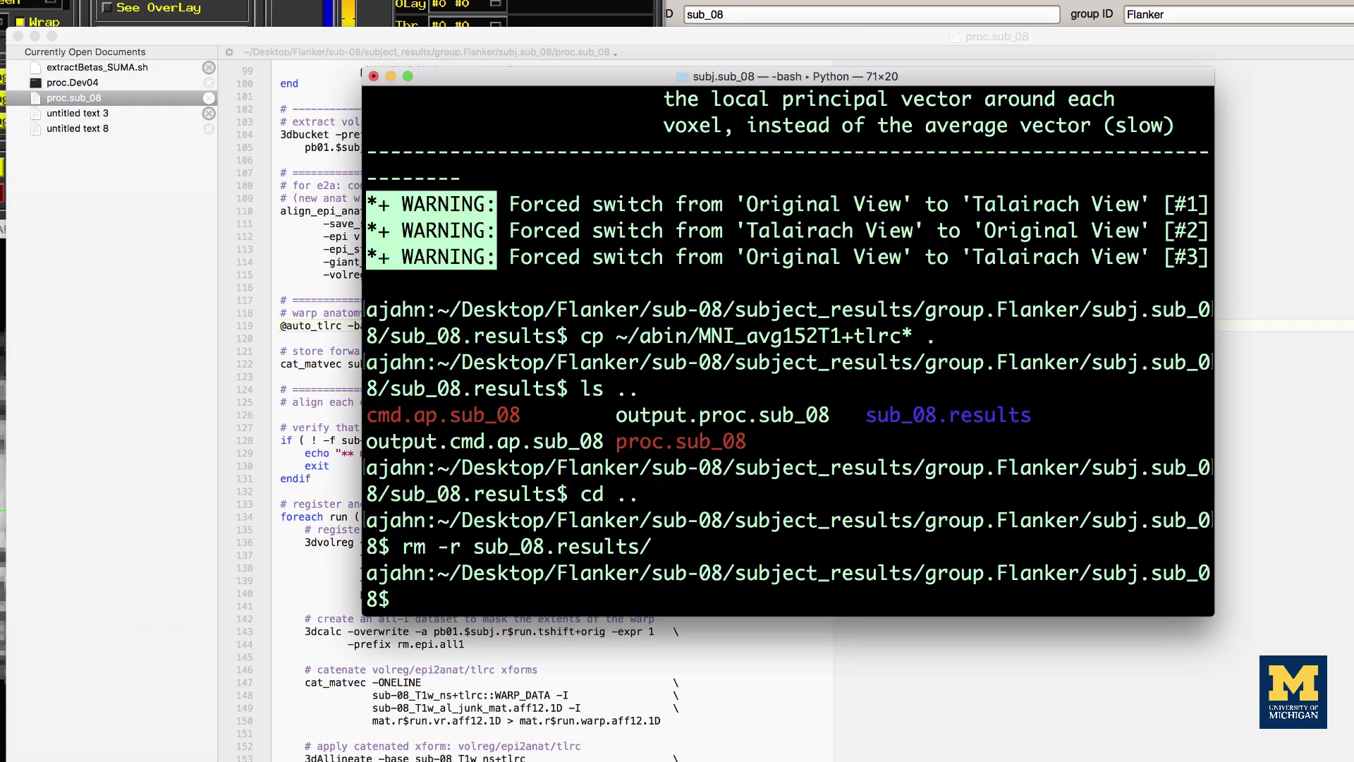
type("tcsh pr")
key("Tab")
key("Return")
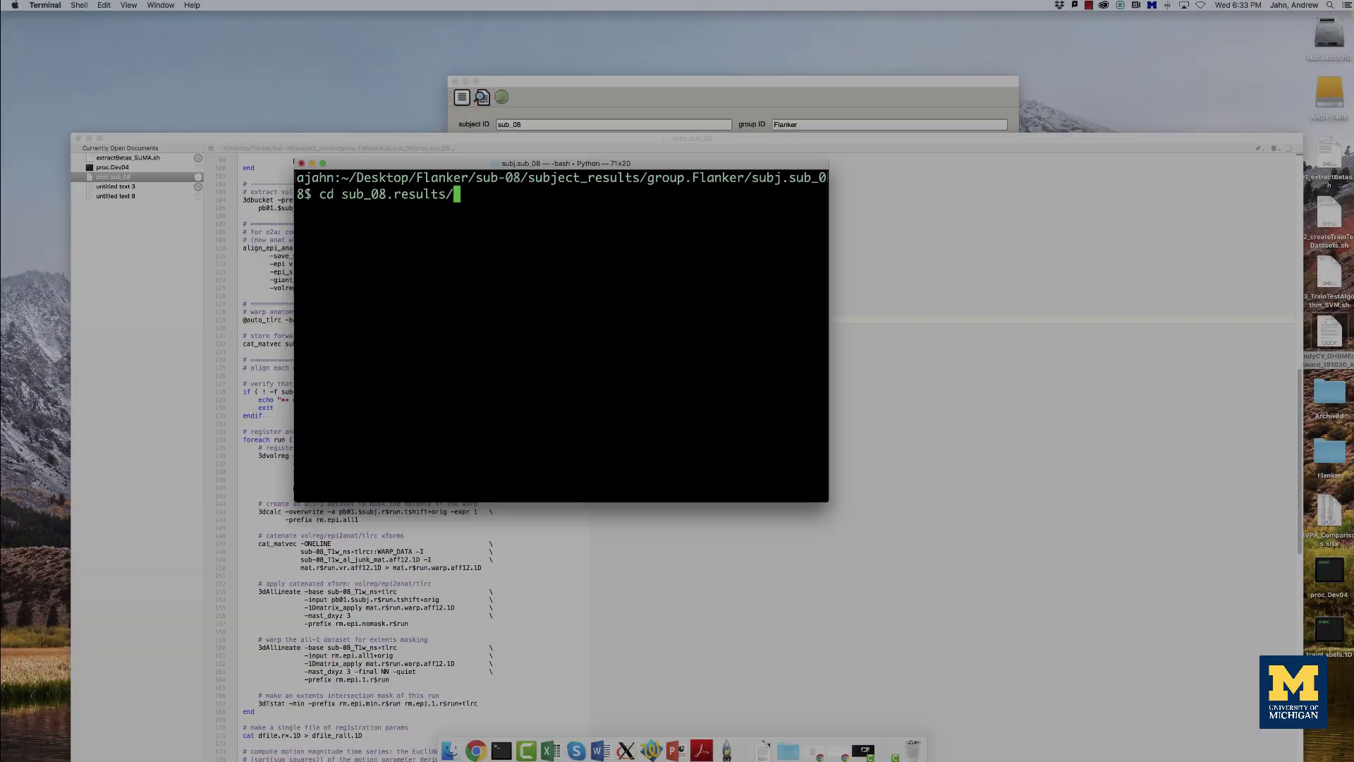
key("Return")
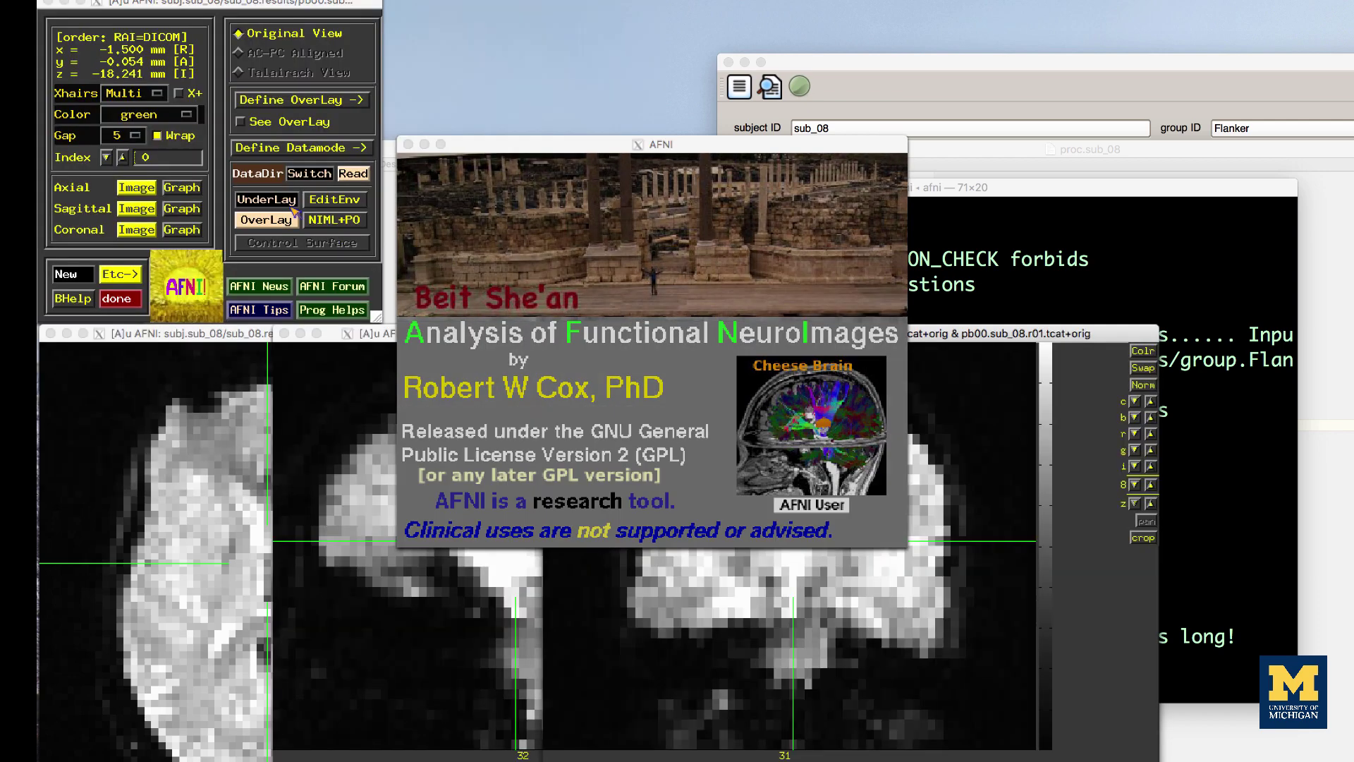
Step: Set the MNI_avg152T1 template as the AFNI underlay
left_click(267, 199)
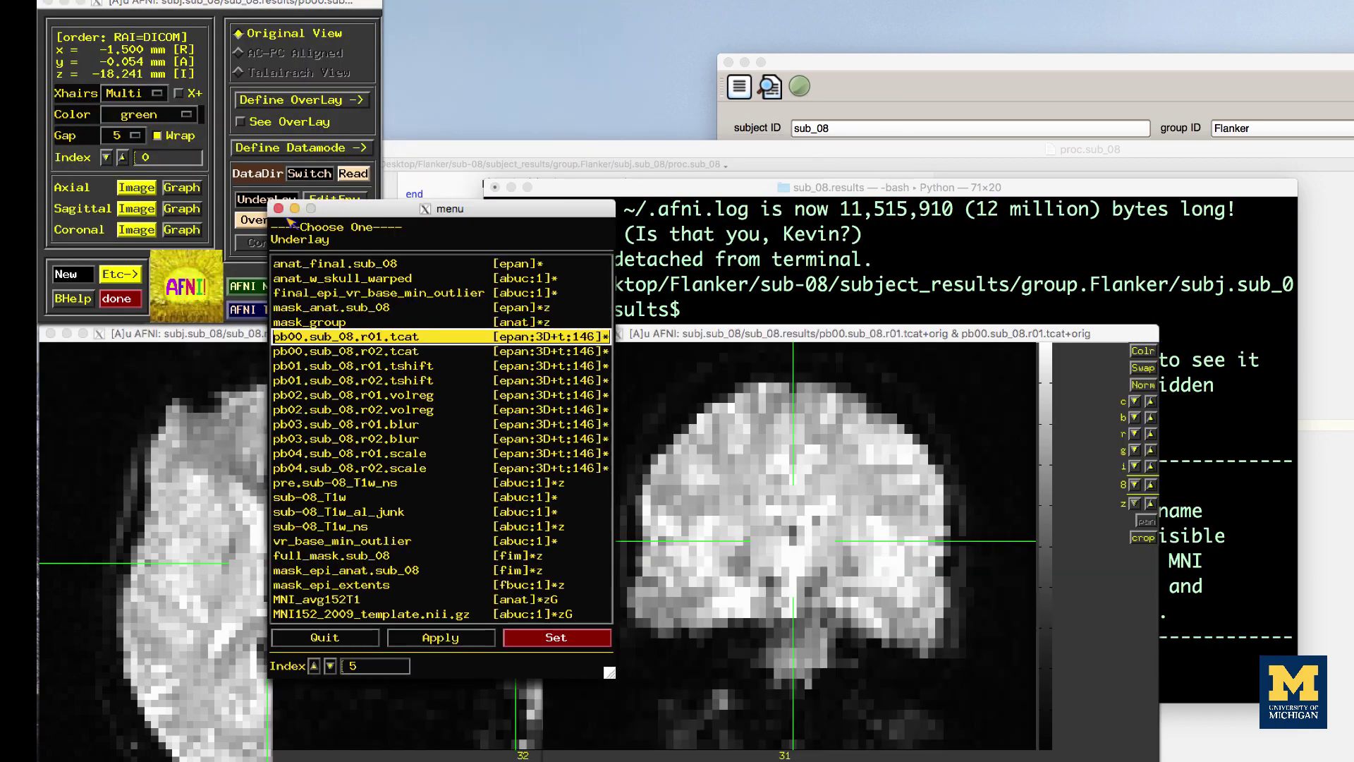
left_click(318, 598)
left_click(278, 208)
Step: Set anat_w_skull_warped as overlay, then toggle it off in the coronal view to compare
left_click(275, 221)
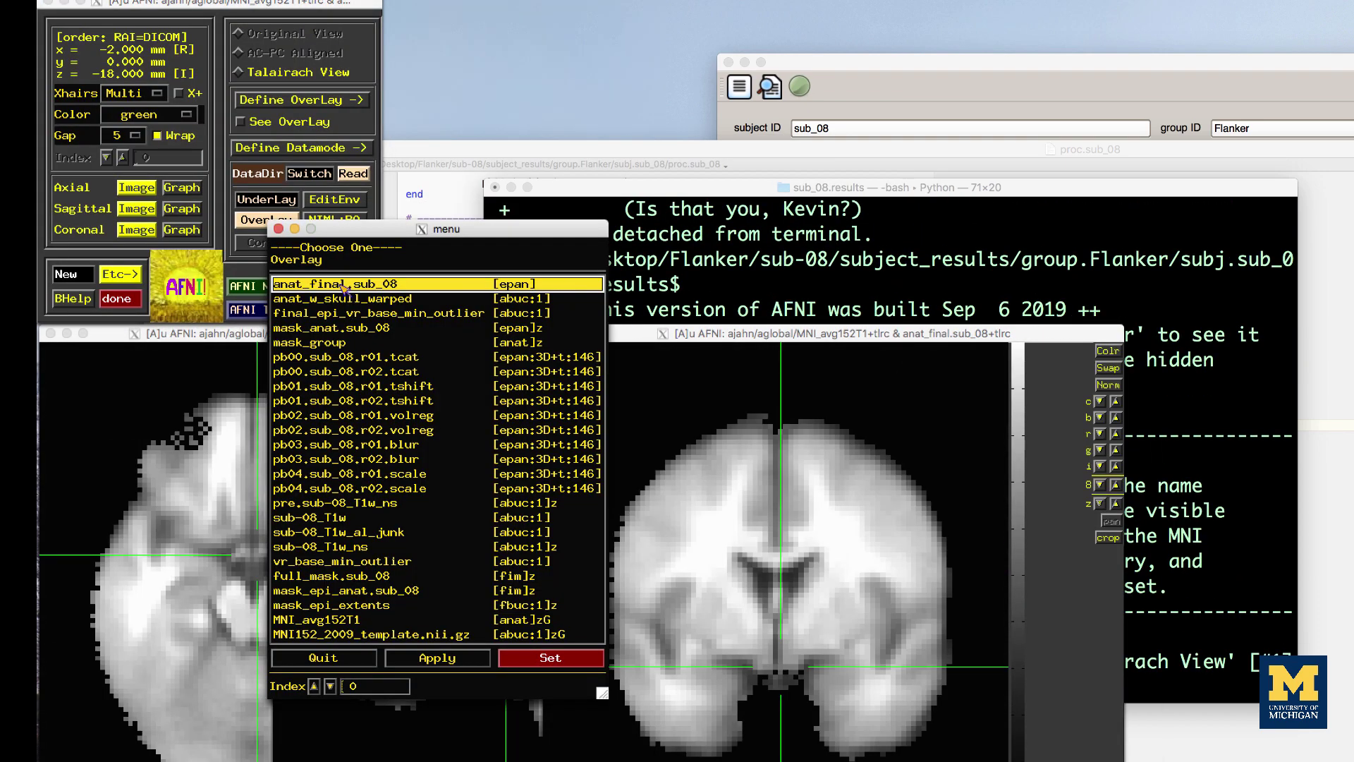
left_click(384, 301)
left_click(279, 229)
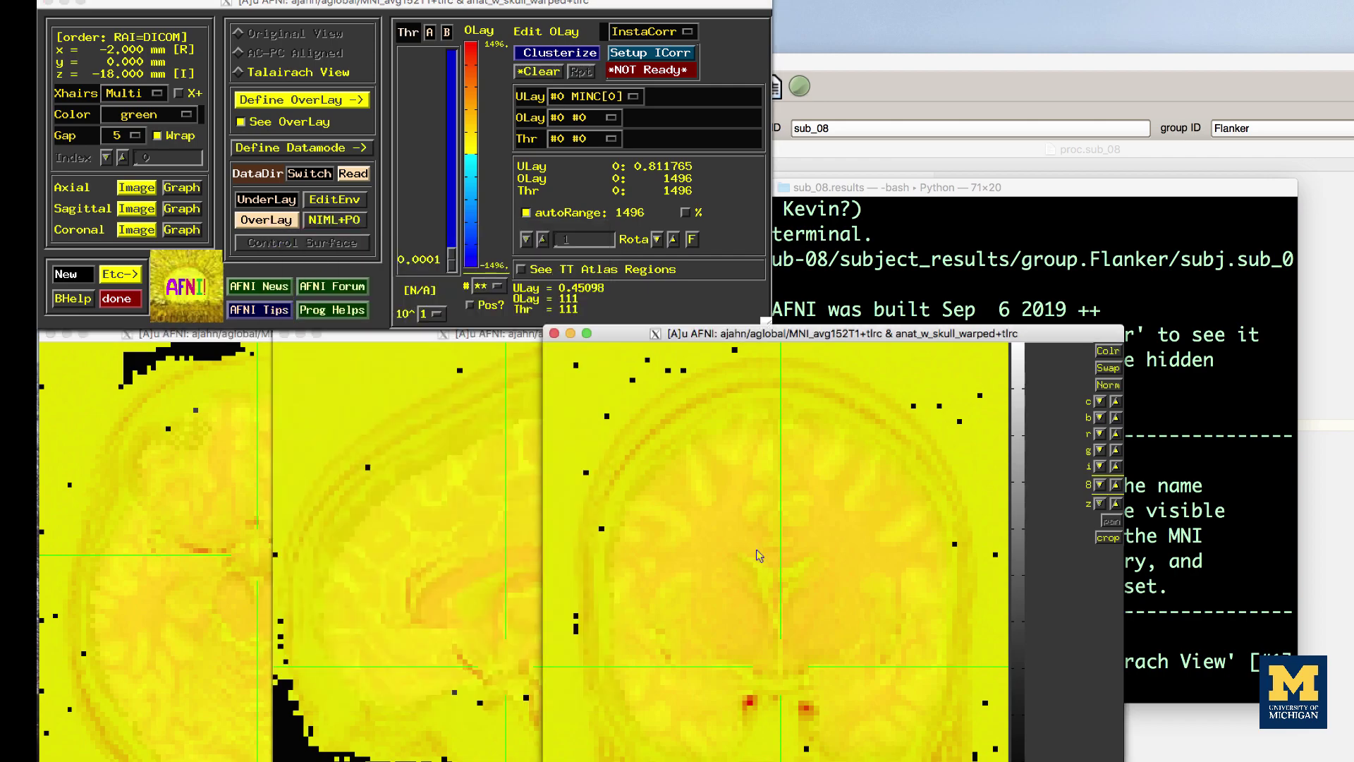
left_click(756, 549)
key("o")
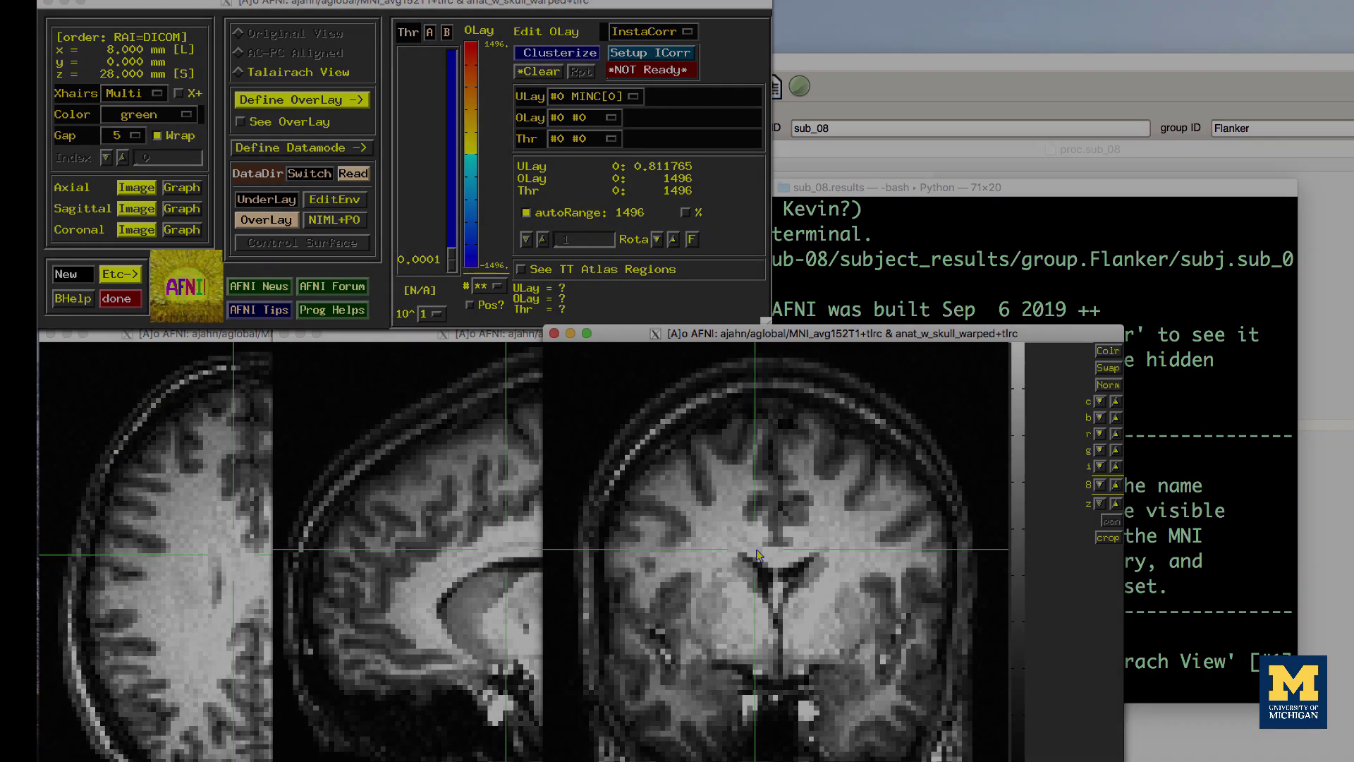